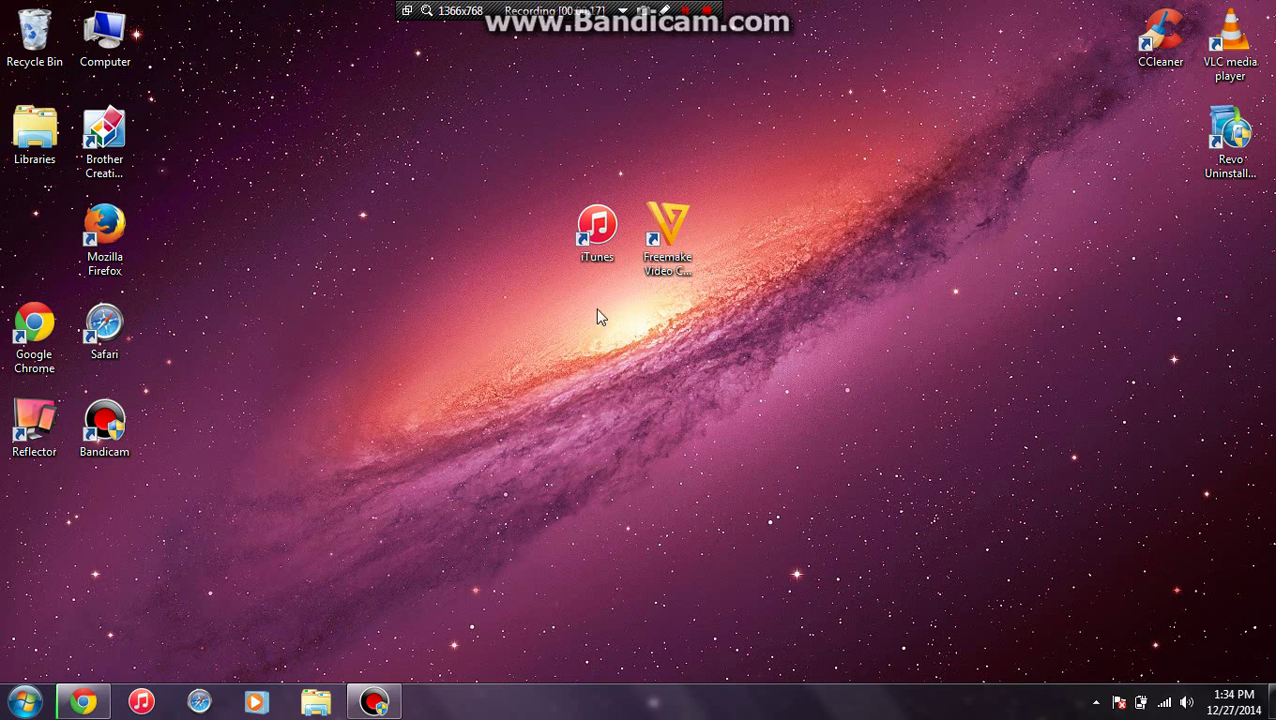
Click the Freemake shortcut away, then restore Chrome on the DivxCrawler latest movies list
left_click(678, 246)
mouse_move(597, 232)
left_click(600, 245)
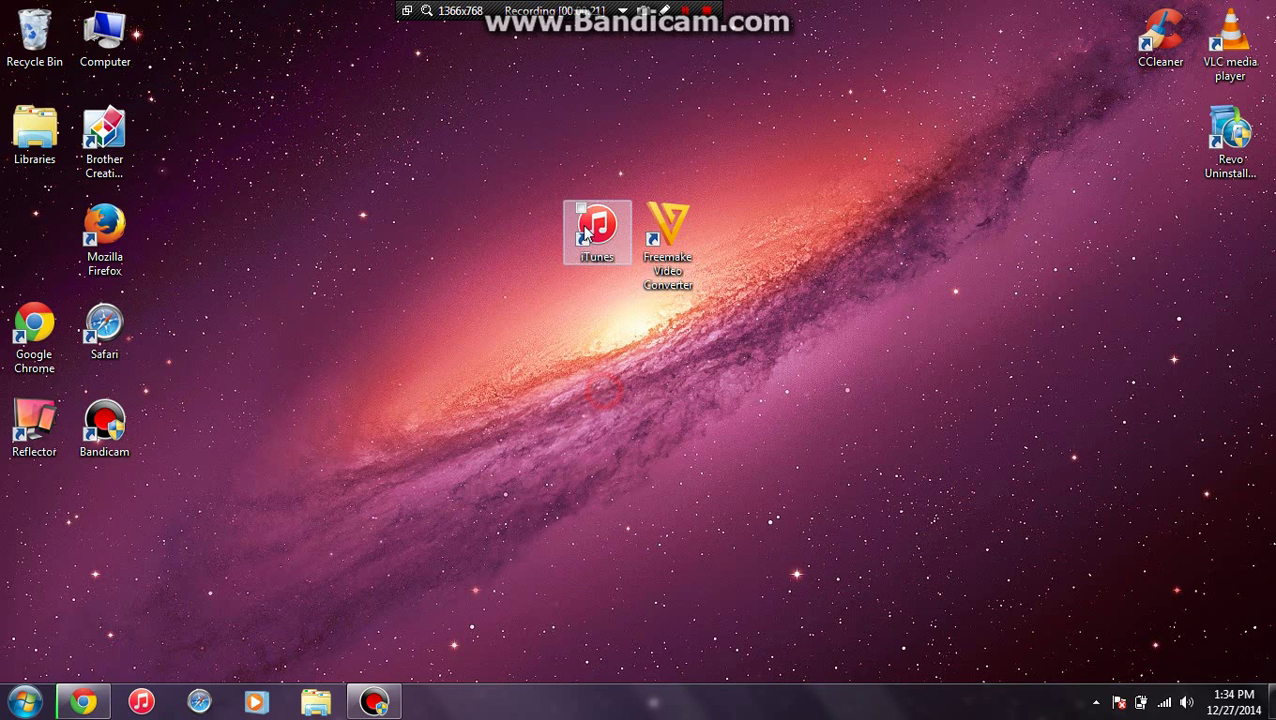
left_click(501, 222)
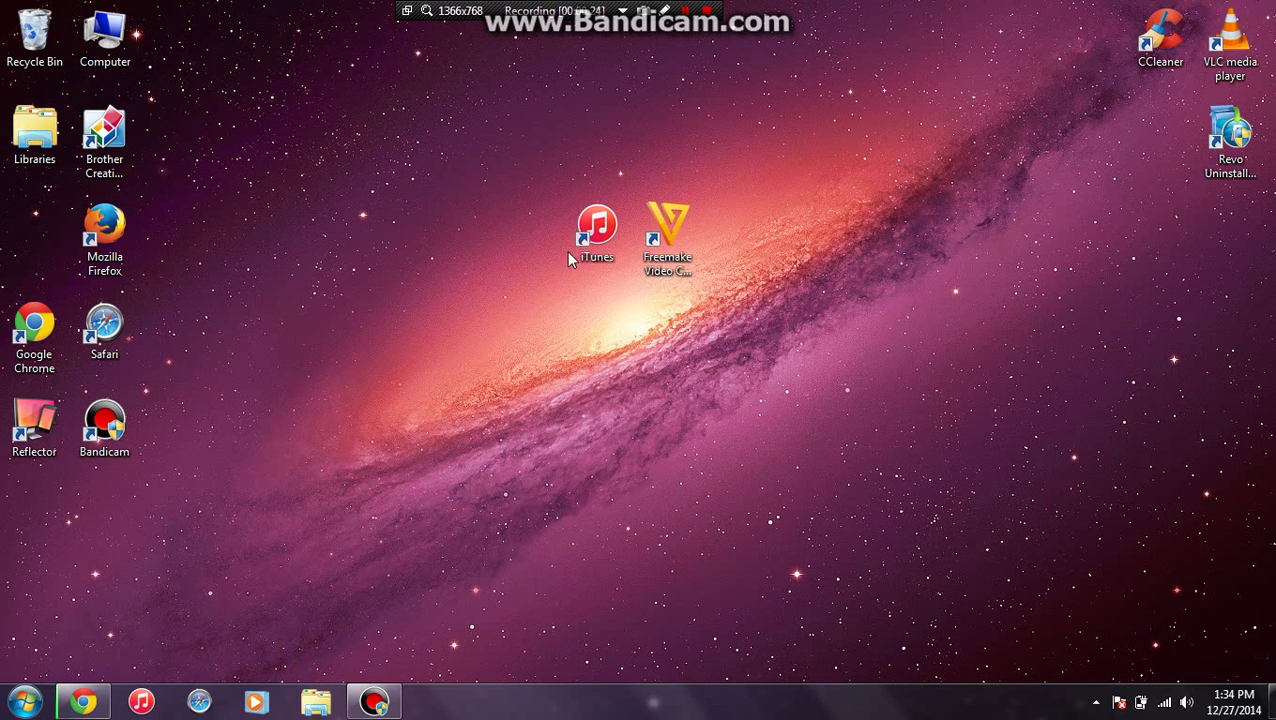
left_click(83, 701)
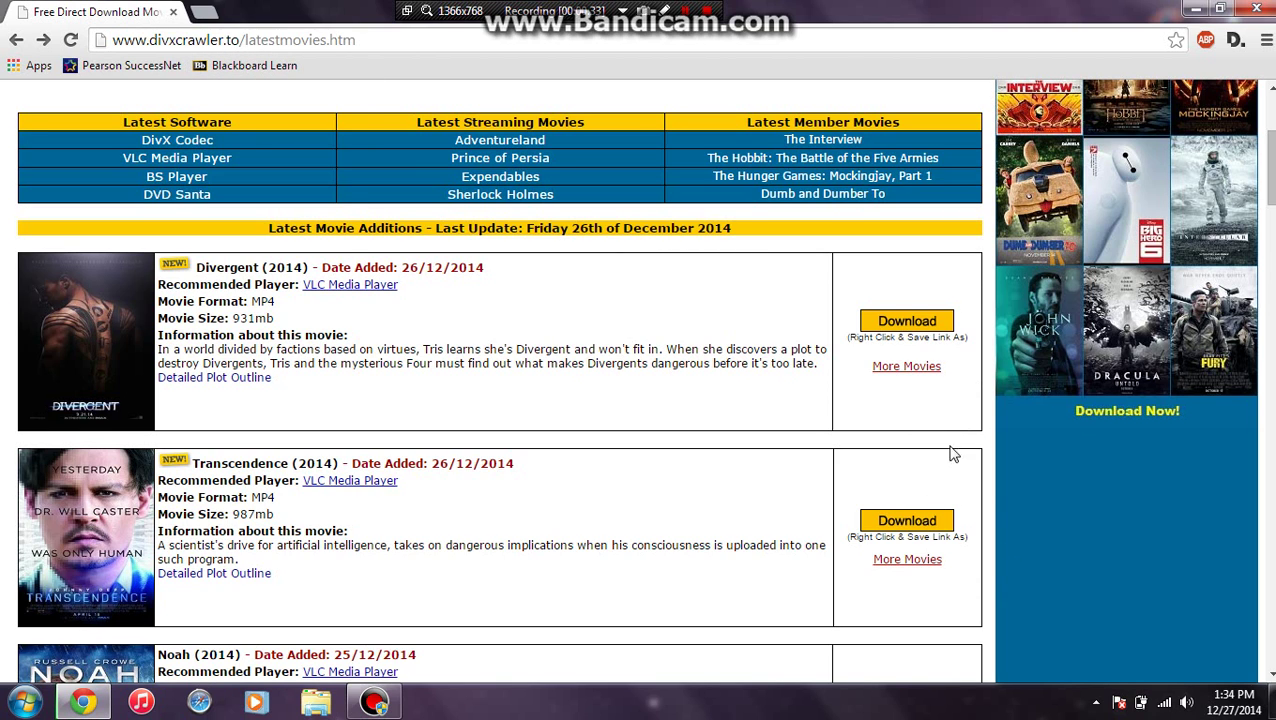
scroll(905, 330, "down", 10)
scroll(889, 387, "down", 5)
scroll(877, 441, "down", 5)
scroll(257, 487, "down", 10)
scroll(320, 490, "up", 5)
scroll(230, 410, "up", 1)
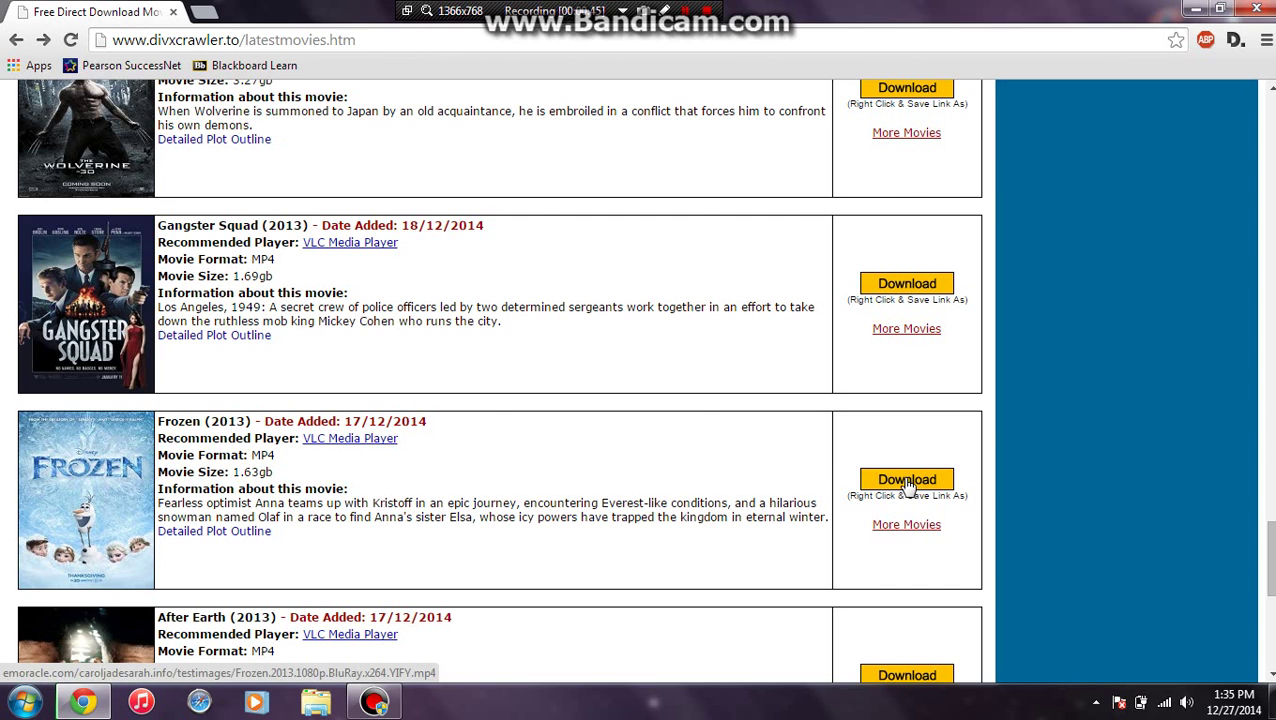
scroll(678, 450, "up", 1)
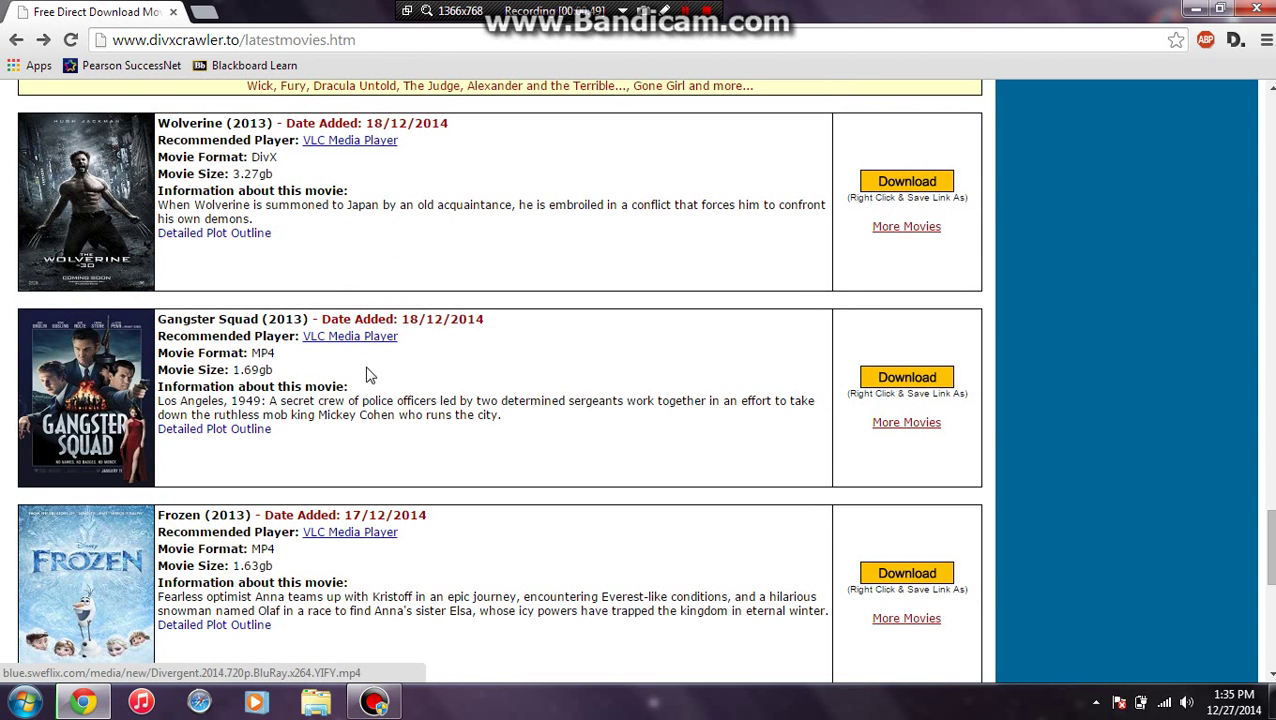
scroll(365, 360, "up", 4)
scroll(504, 364, "up", 1)
scroll(458, 380, "up", 2)
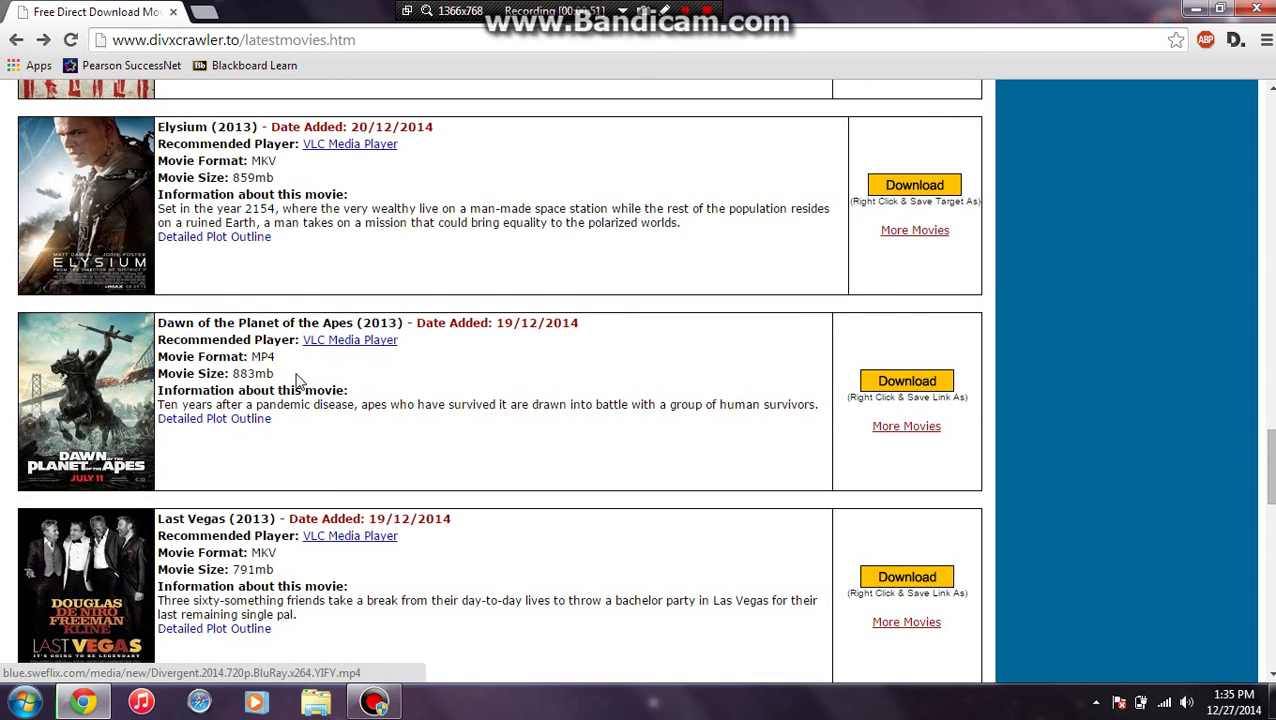
scroll(410, 445, "up", 1)
scroll(420, 435, "up", 5)
scroll(500, 435, "up", 5)
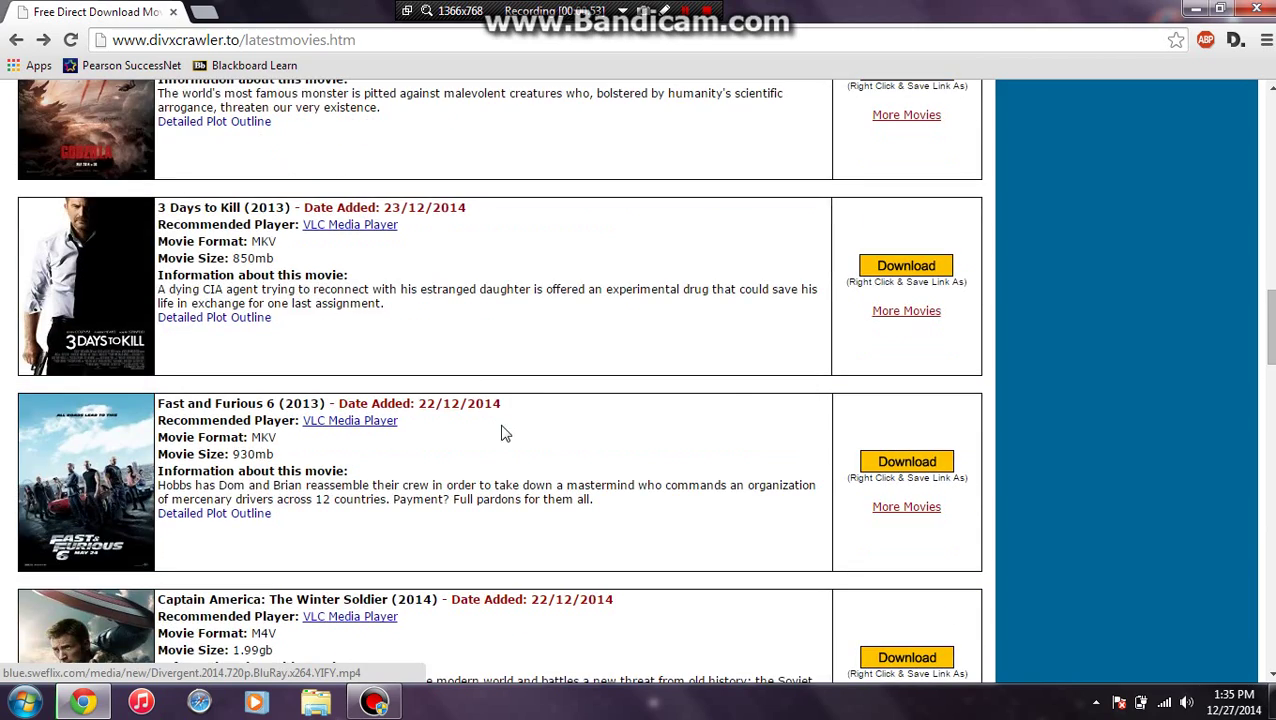
scroll(507, 452, "down", 2)
scroll(547, 487, "down", 1)
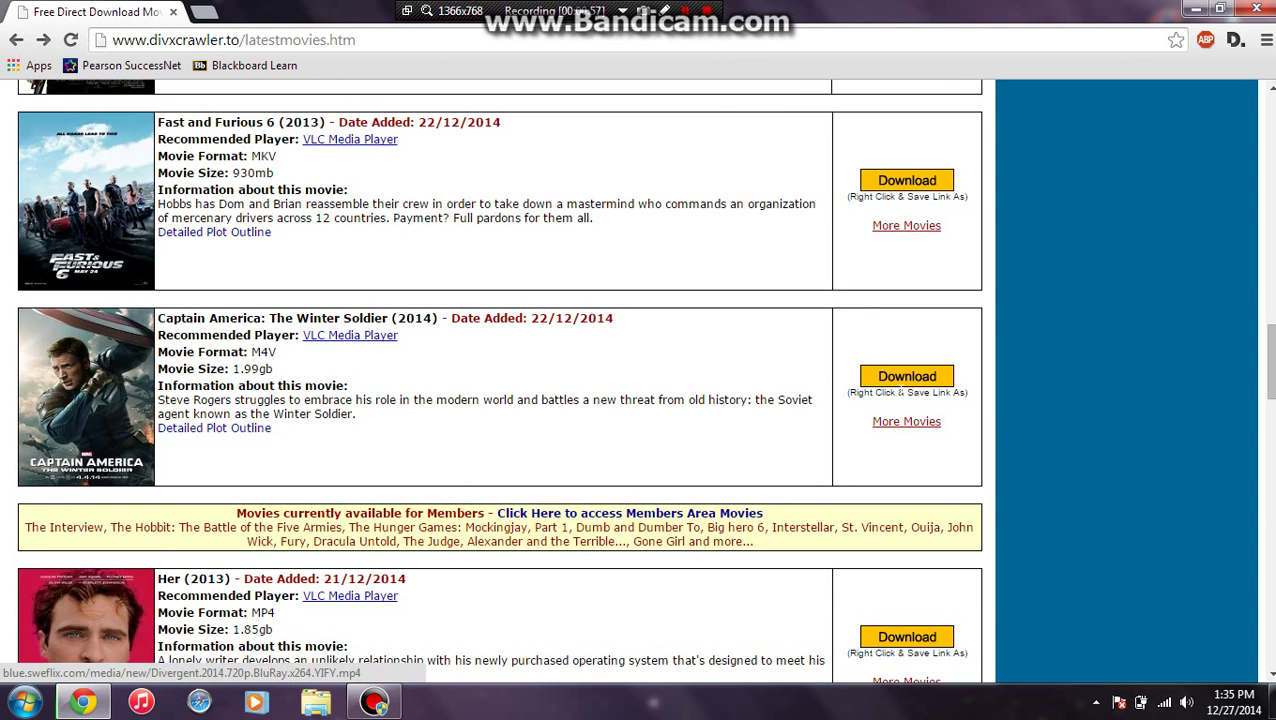
scroll(1127, 160, "up", 10)
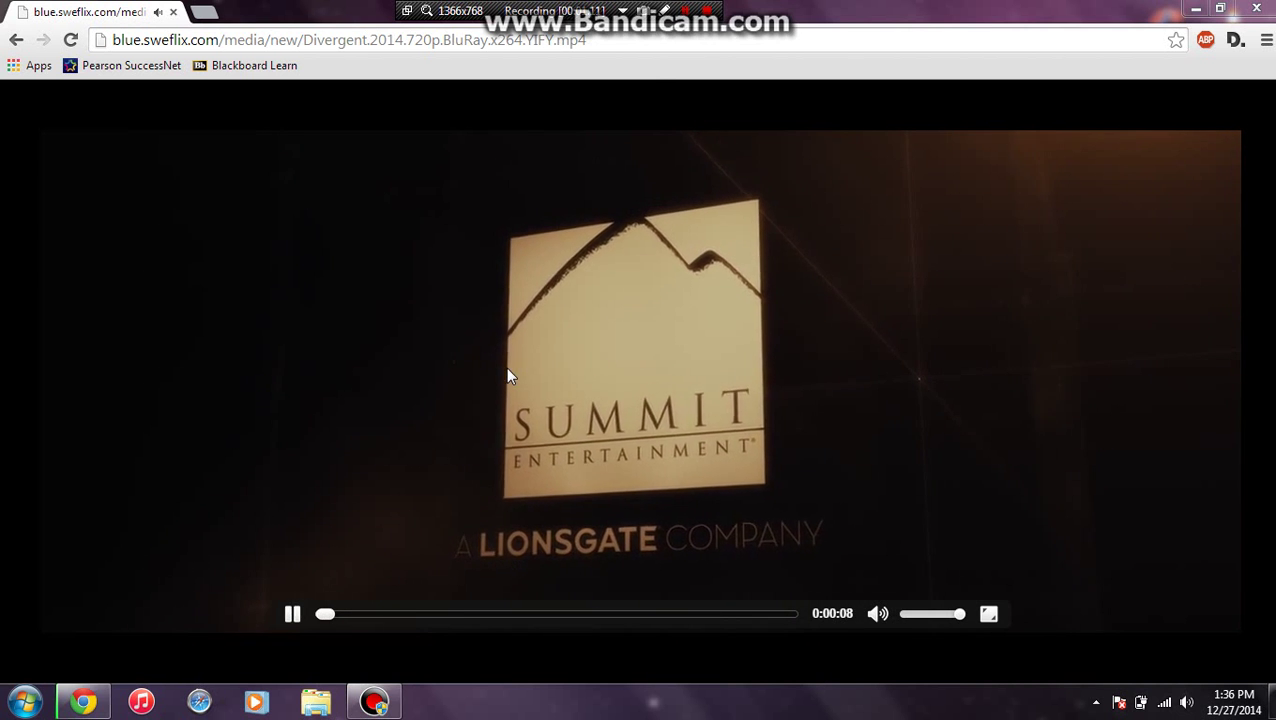
Save the playing Divergent video as an All Files type into the Videos library
right_click(637, 336)
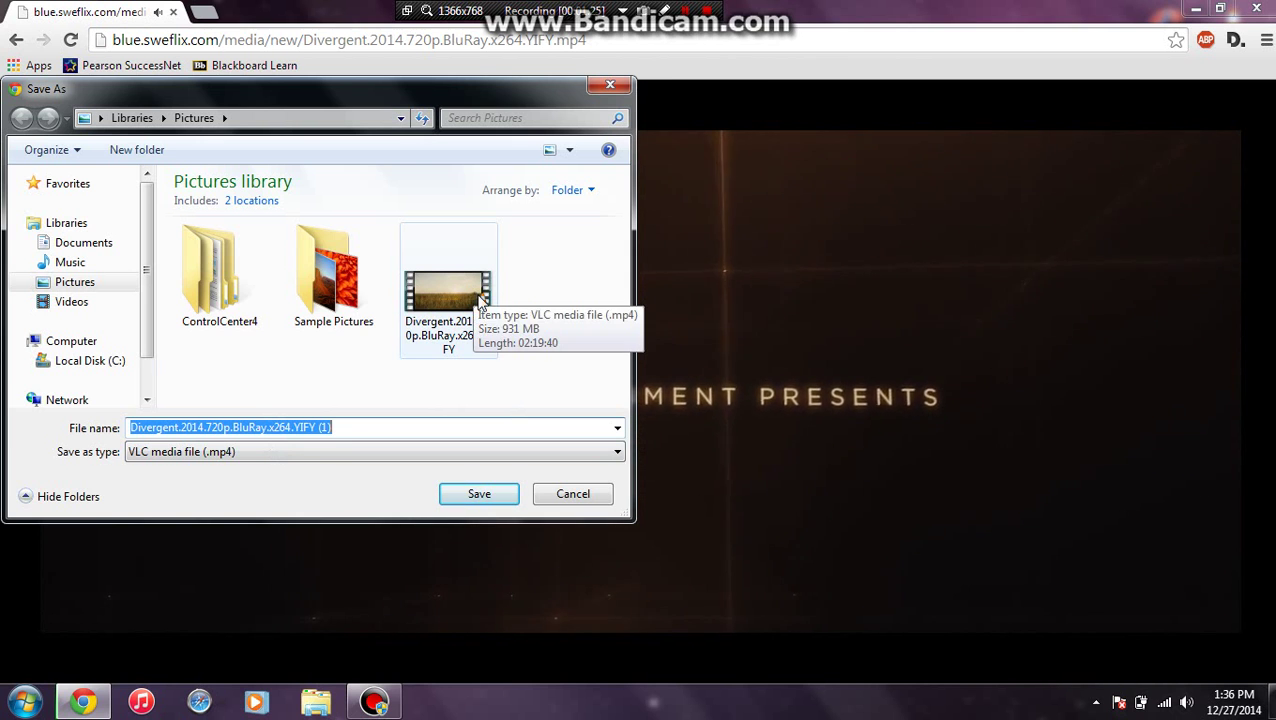
left_click(252, 452)
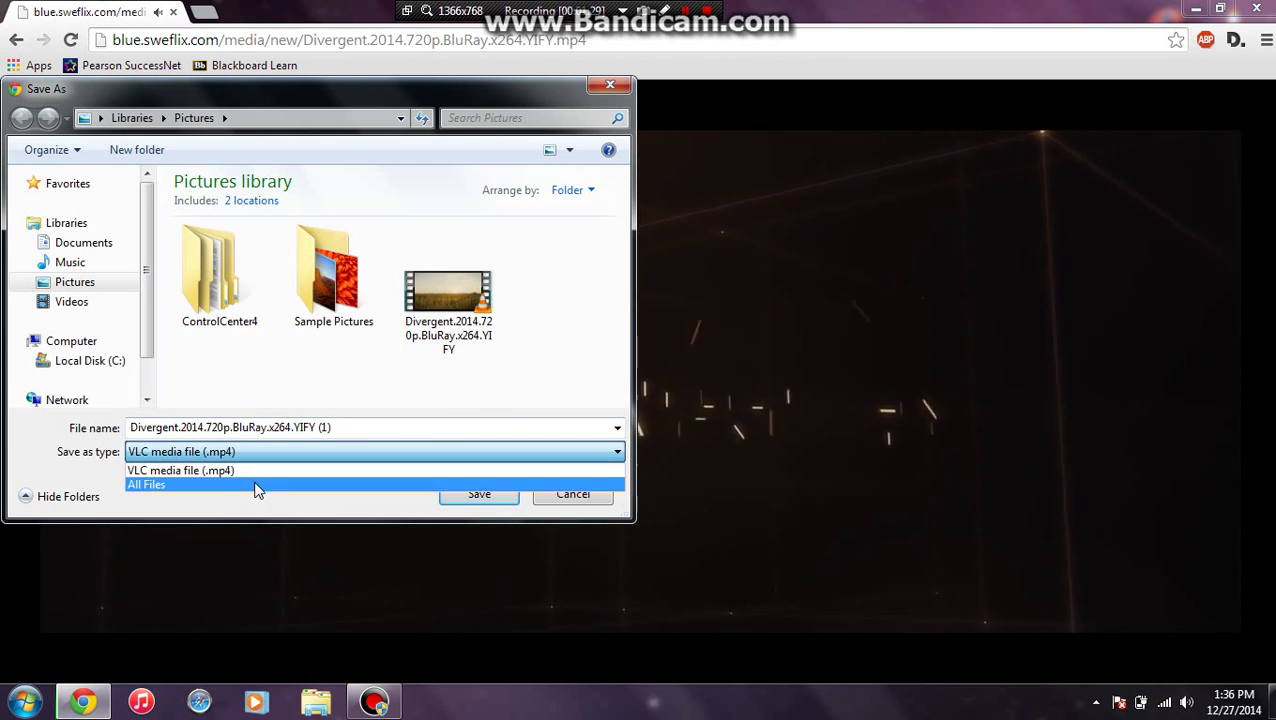
left_click(256, 487)
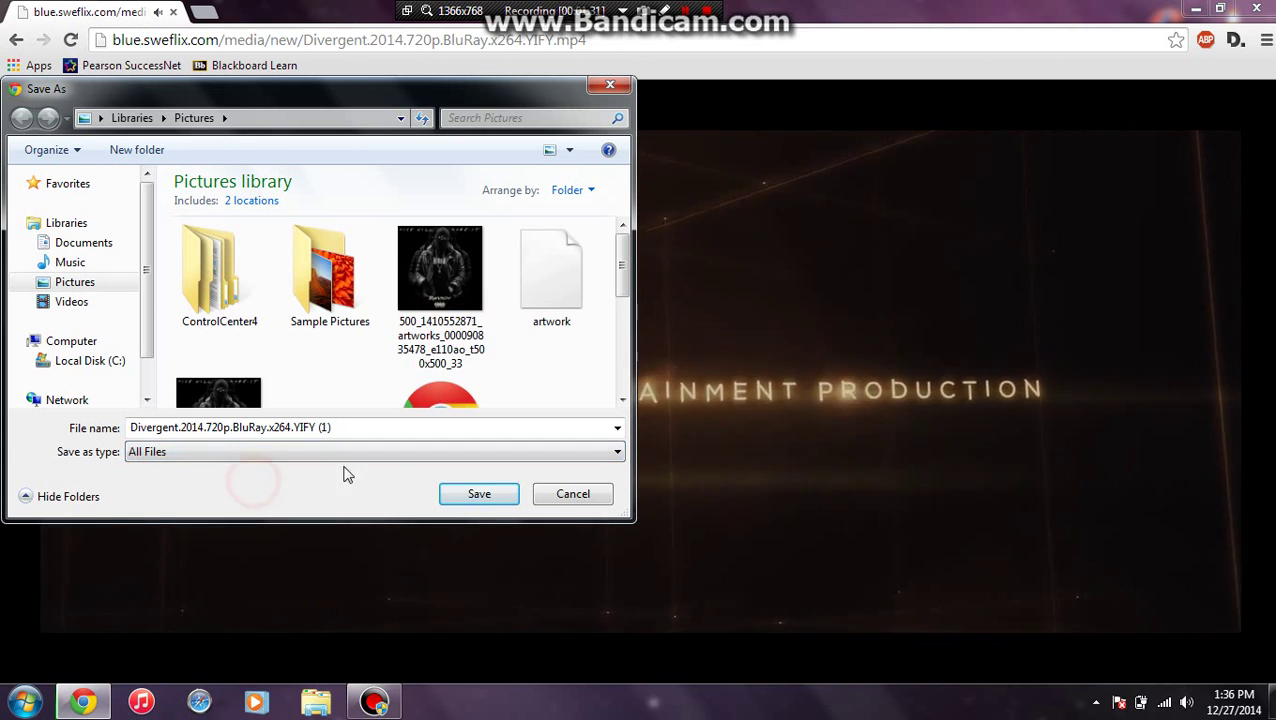
left_click_drag(621, 264, 622, 330)
left_click(57, 308)
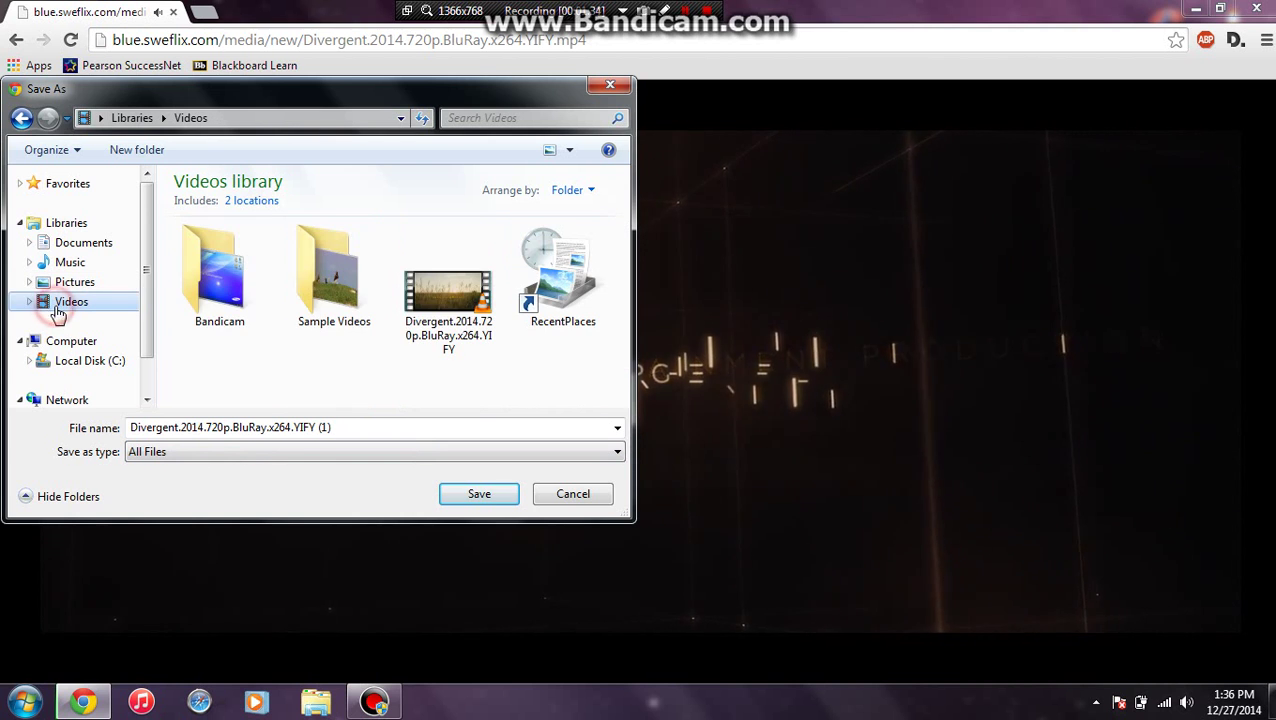
left_click(487, 494)
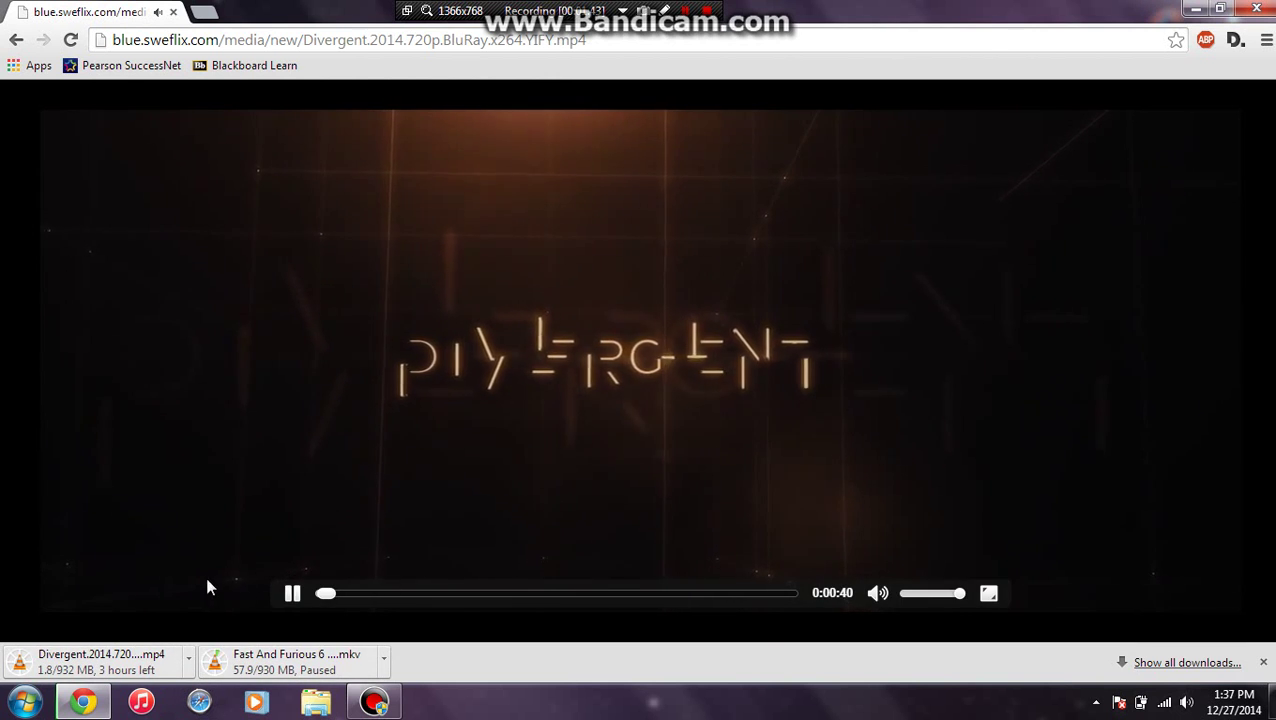
Pause Divergent at 43 seconds and minimise Chrome to the desktop
left_click(290, 597)
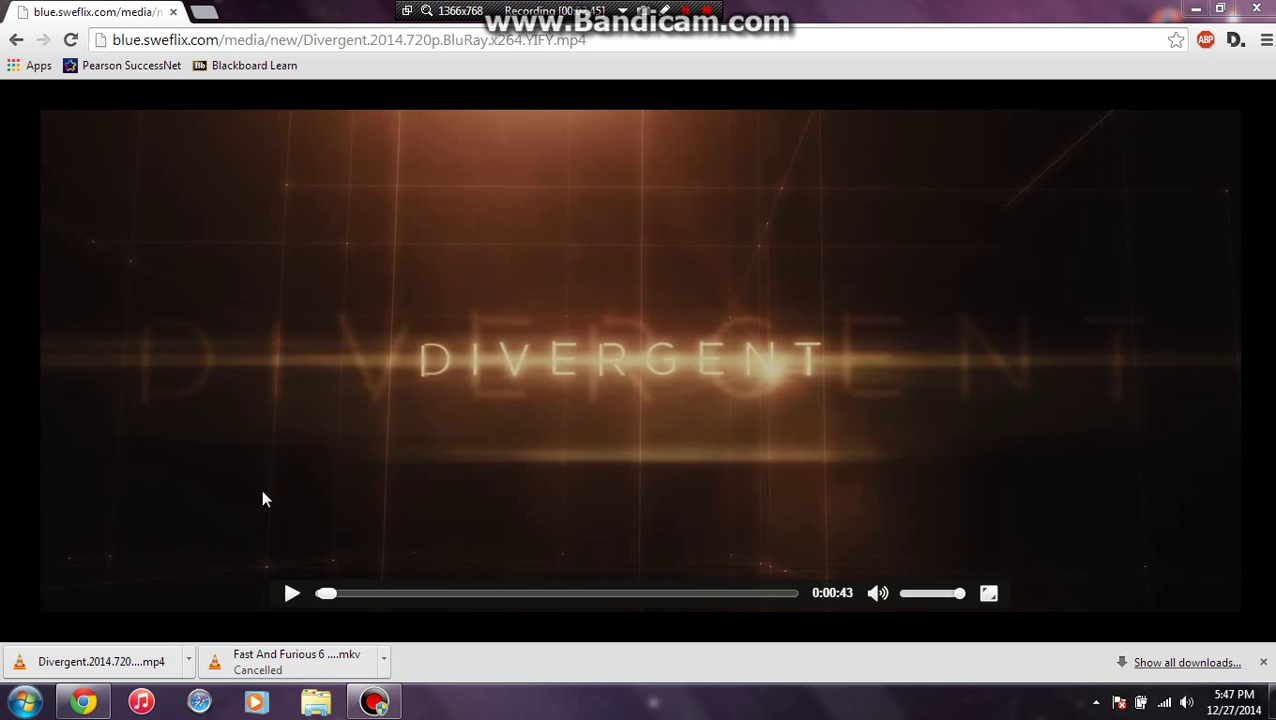
left_click(1195, 8)
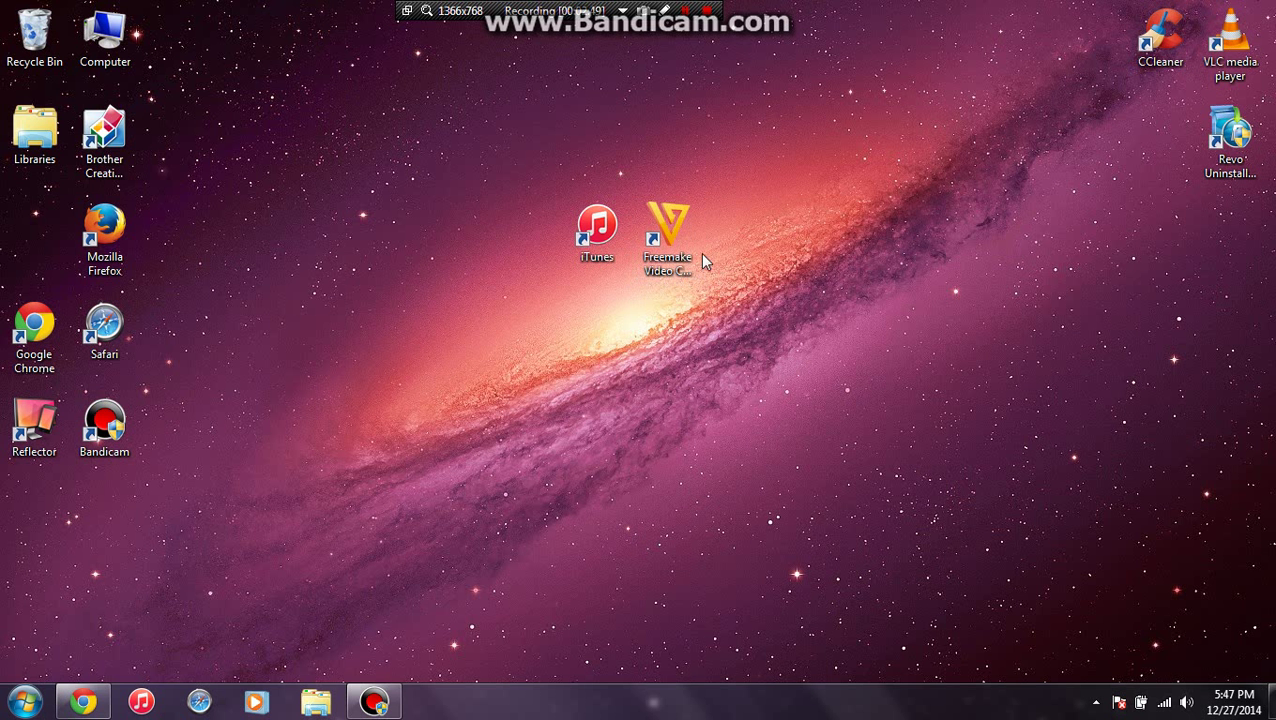
Launch Freemake, dismiss the no-input-files MP4 warning, and close the empty Open dialog
double_click(671, 224)
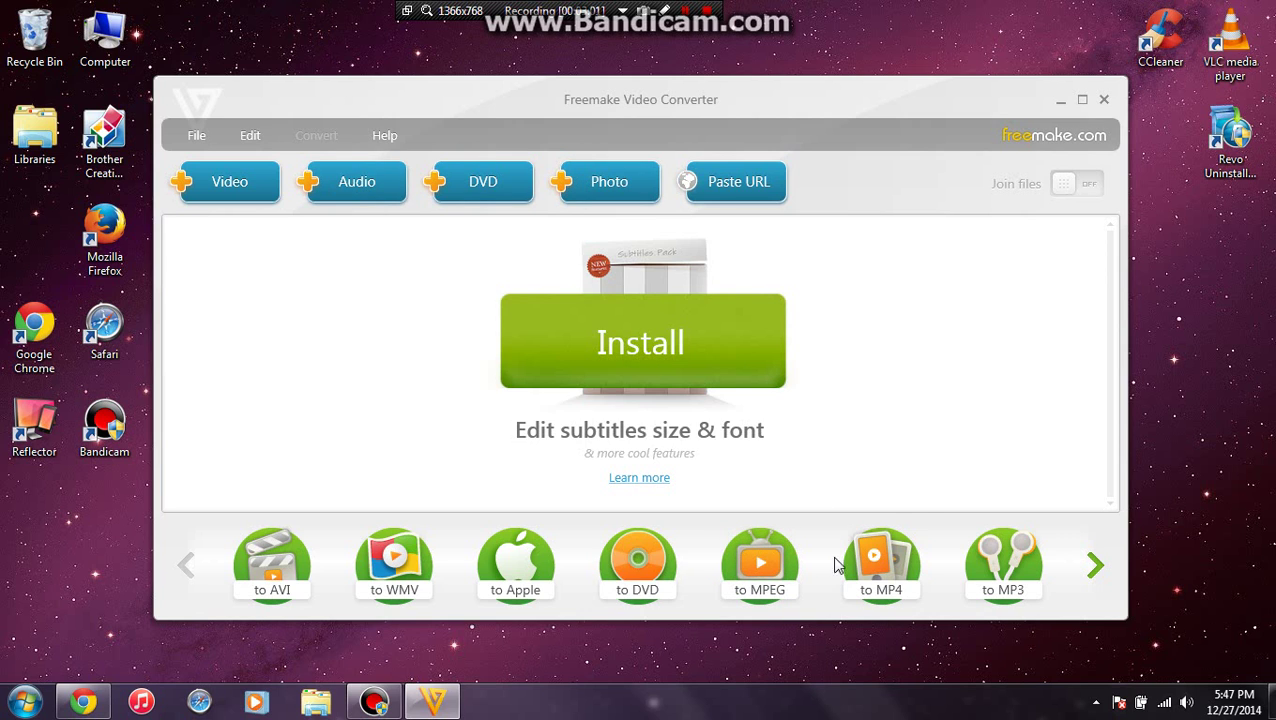
left_click(884, 568)
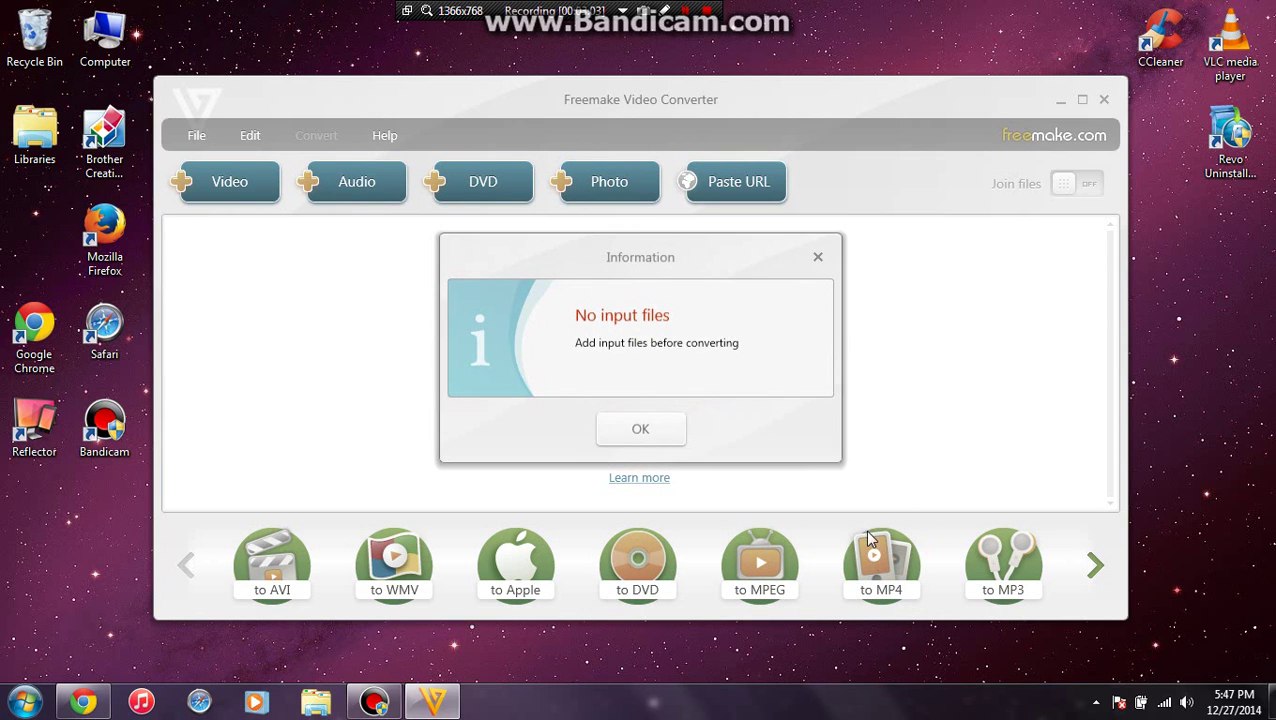
left_click(641, 430)
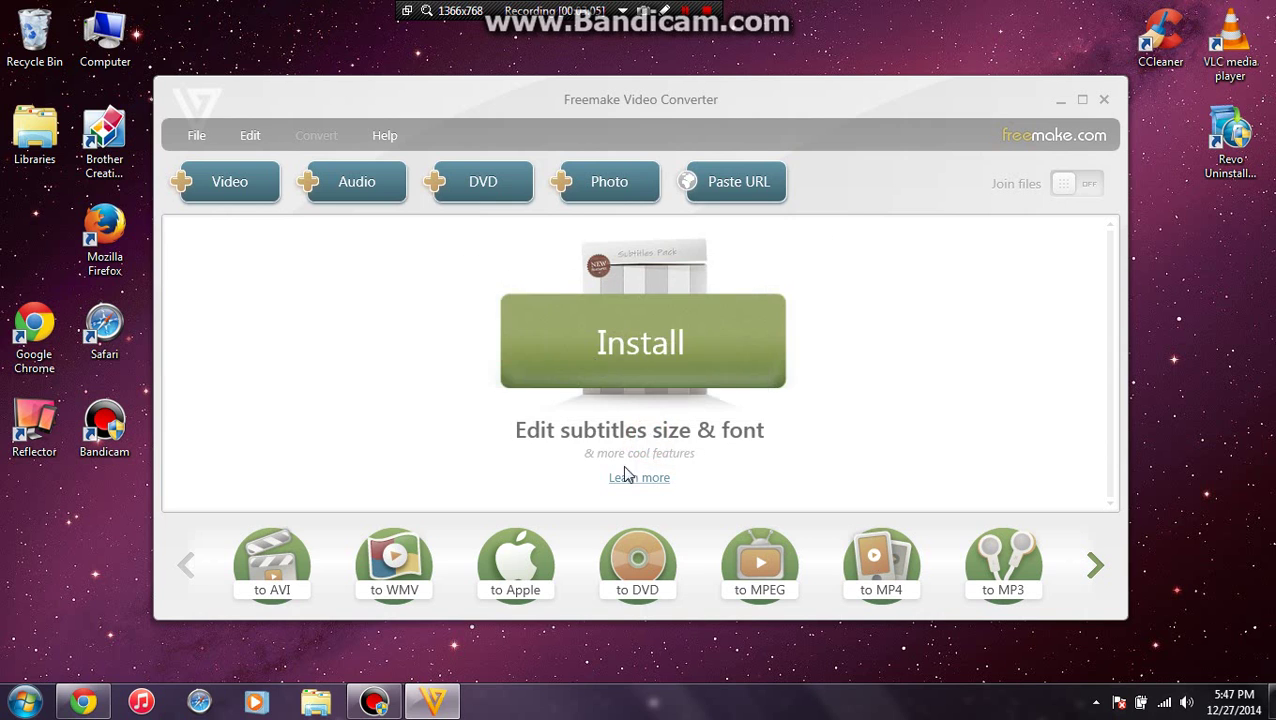
left_click(243, 181)
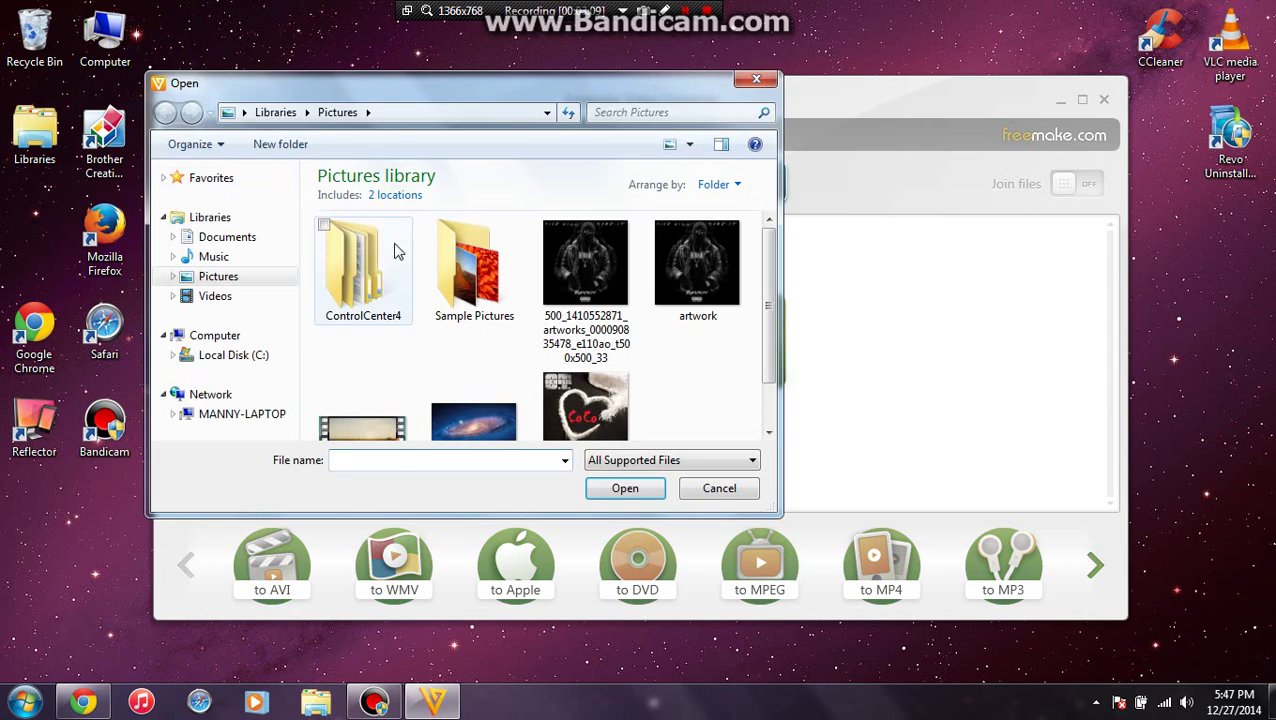
left_click_drag(768, 285, 782, 352)
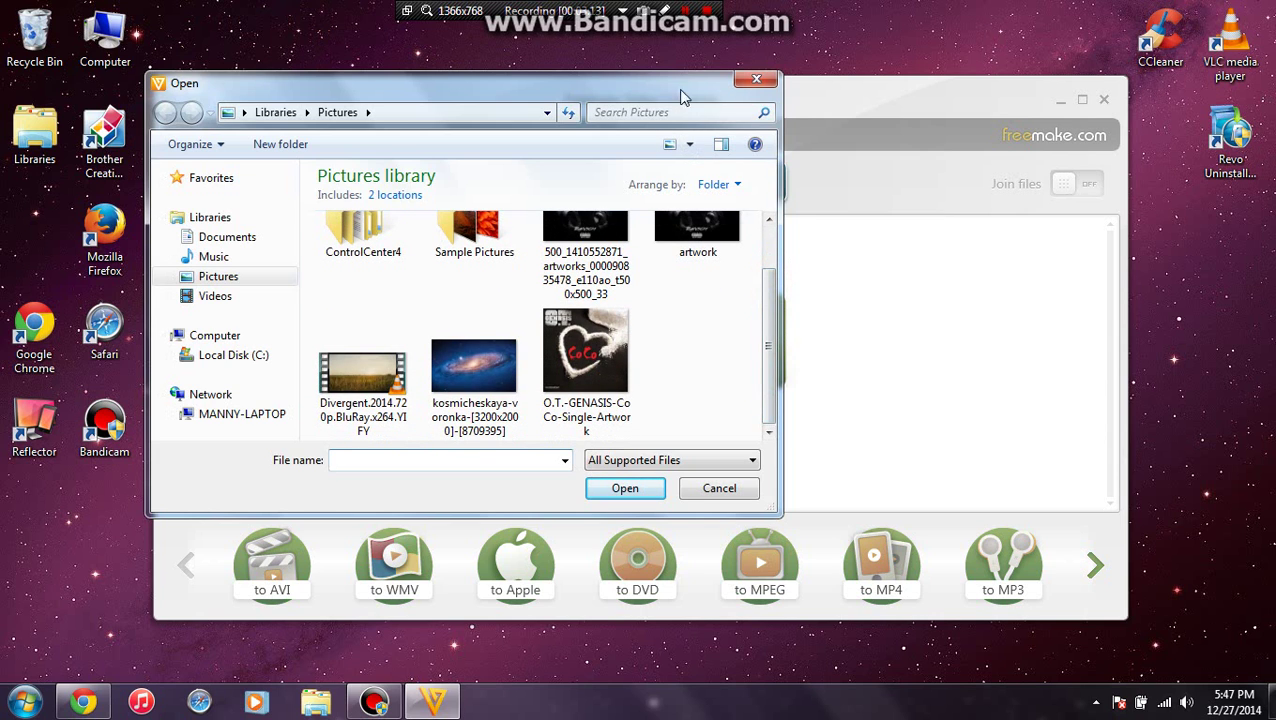
left_click(756, 80)
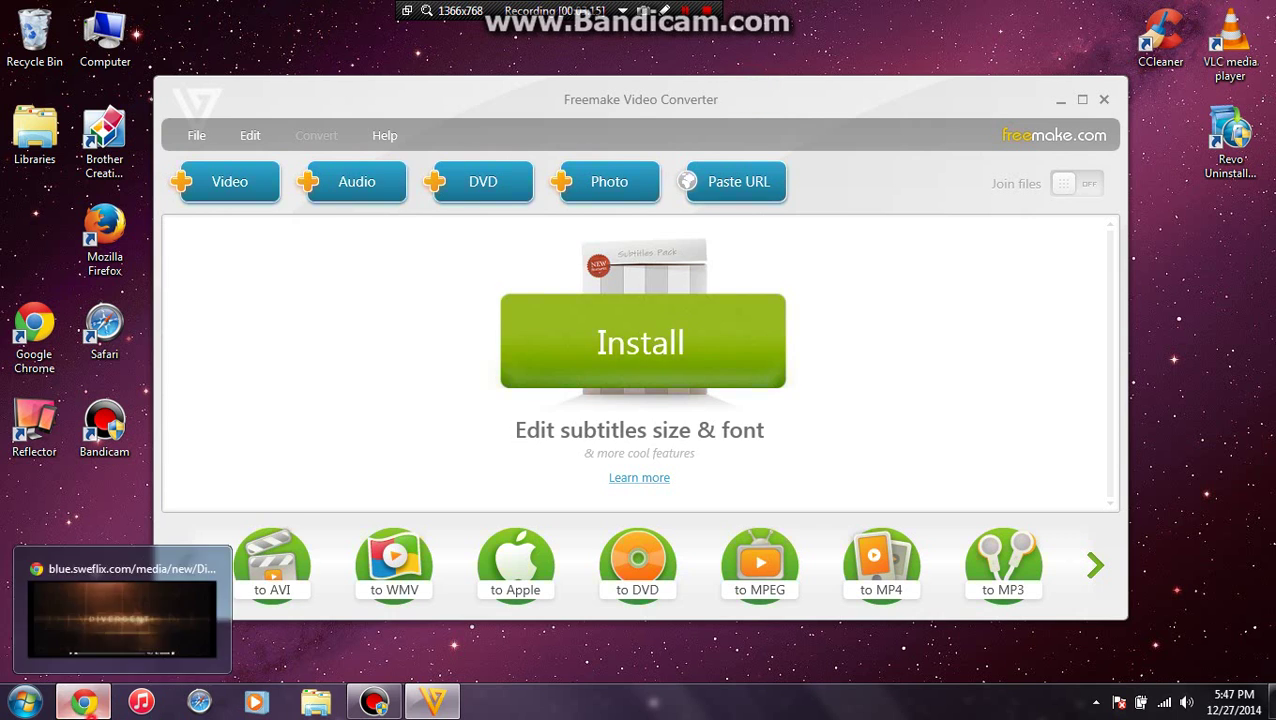
Check the finished Divergent download from Chrome in the media player, then close it
left_click(83, 700)
left_click(108, 660)
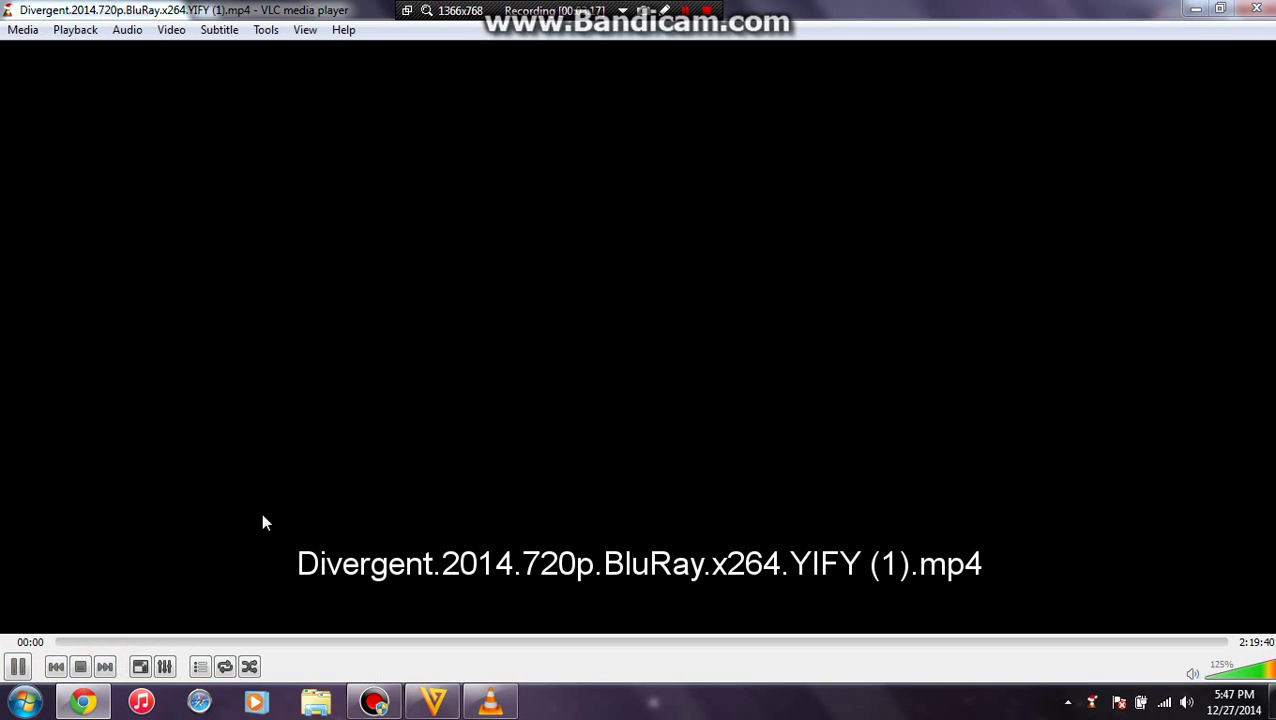
left_click(1257, 8)
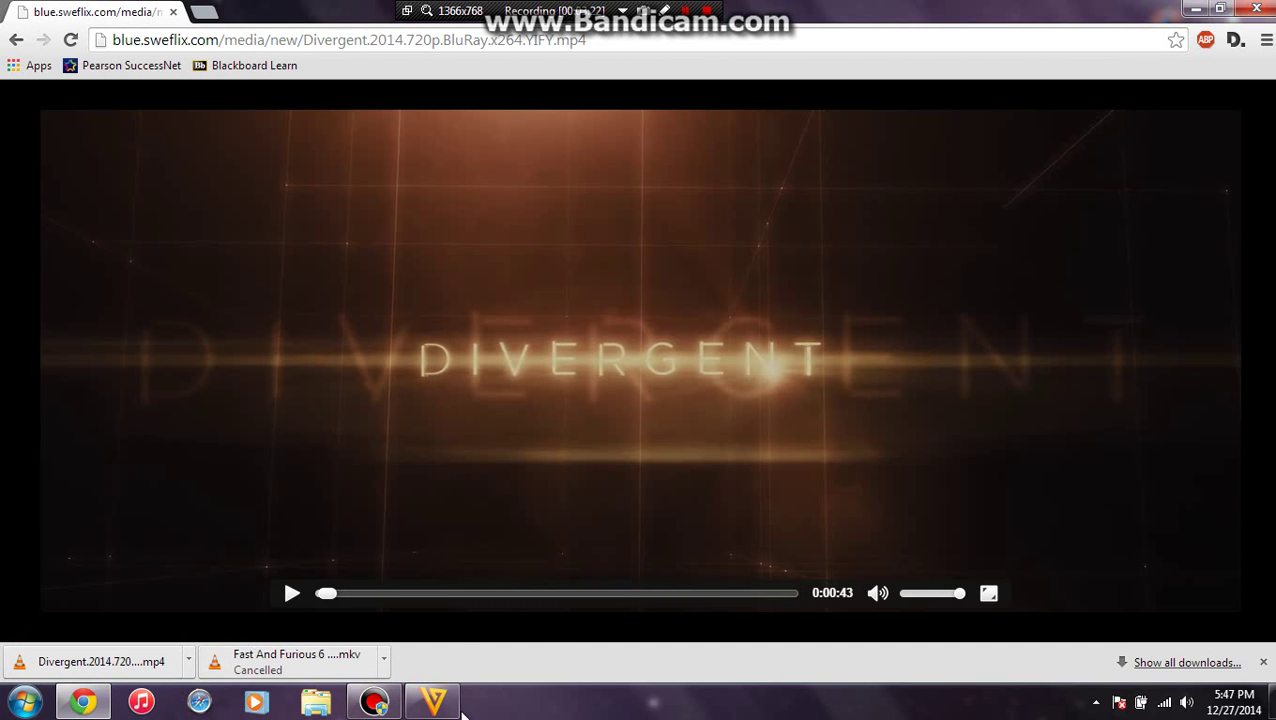
Add the Divergent 720p movie from the Videos library to Freemake
left_click(432, 702)
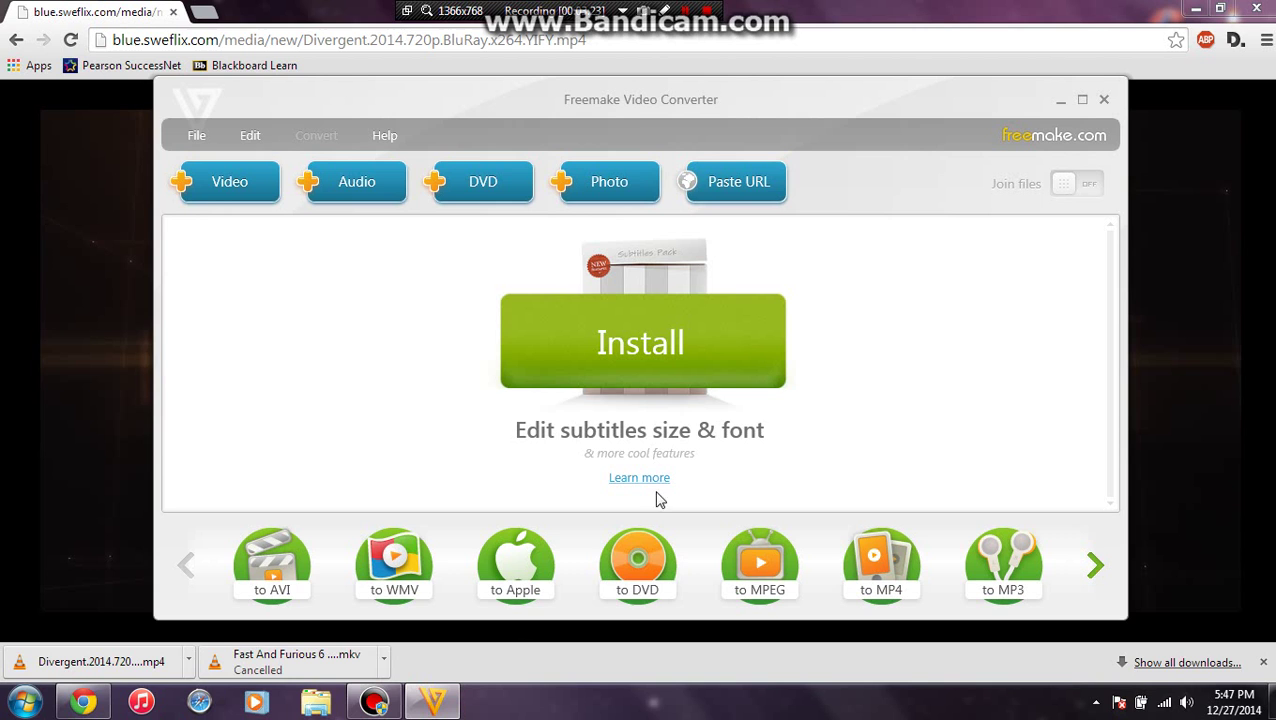
left_click(237, 192)
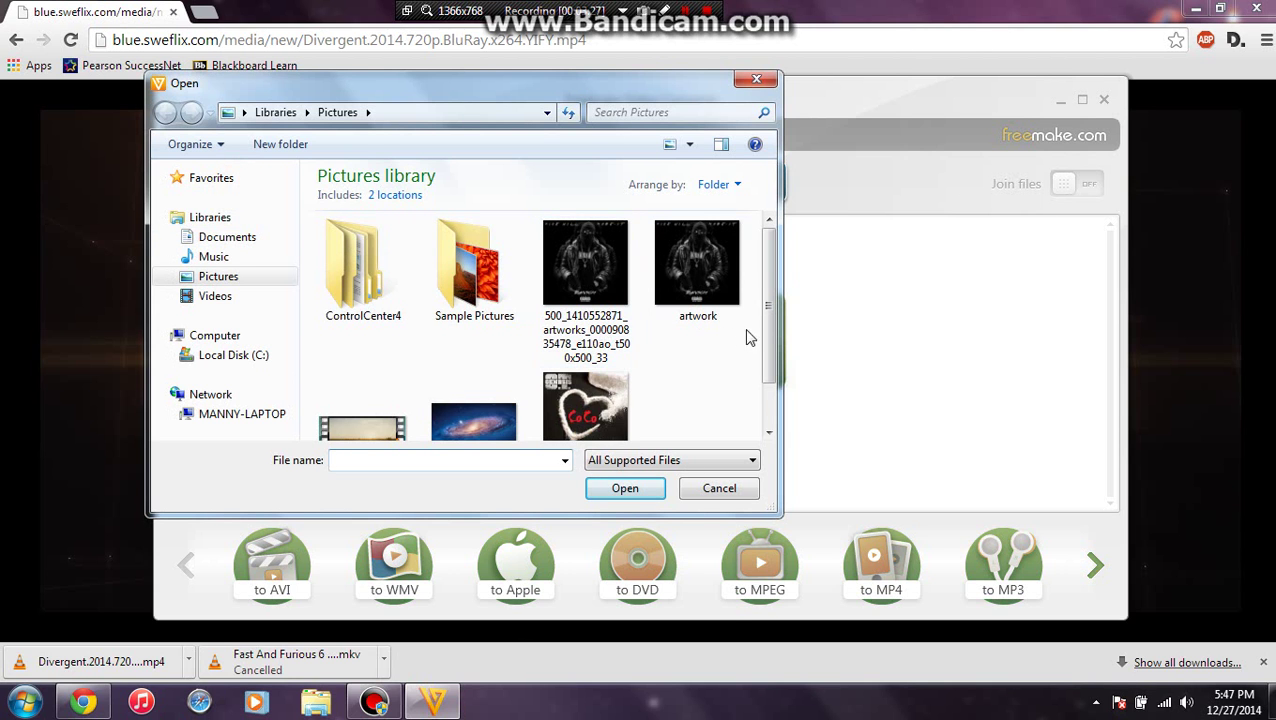
scroll(763, 322, "down", 1)
left_click(228, 300)
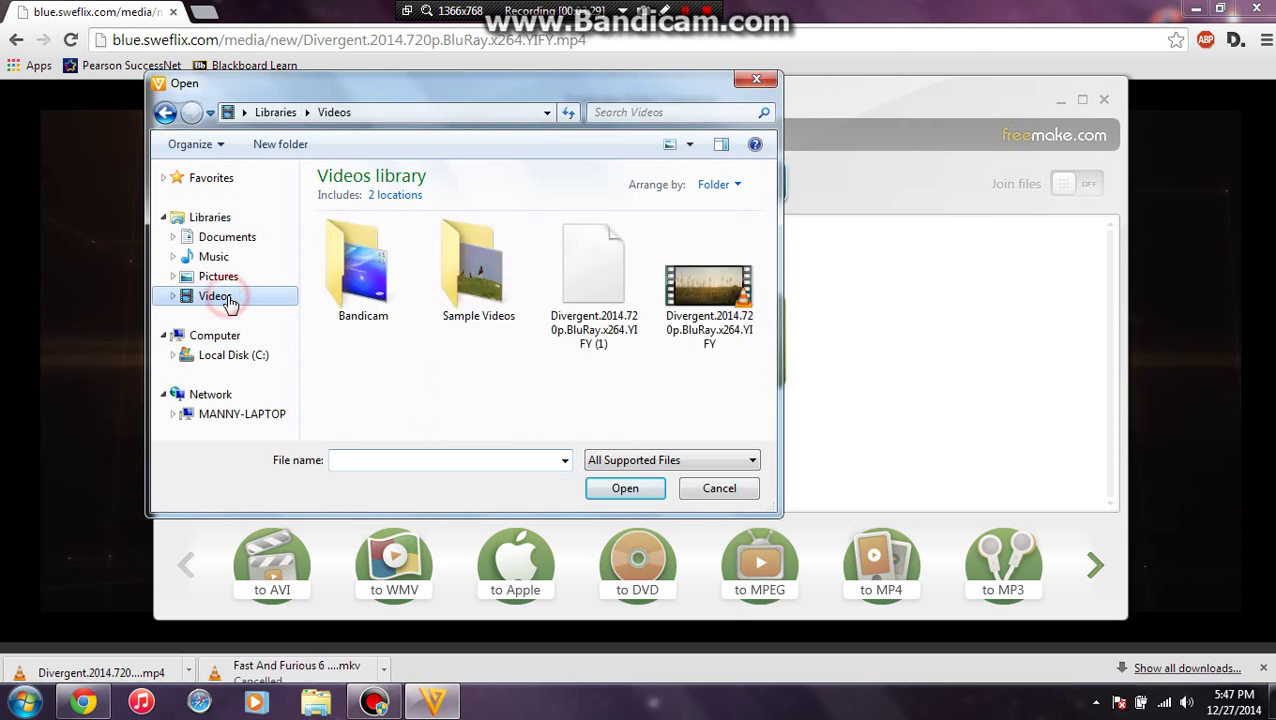
double_click(735, 317)
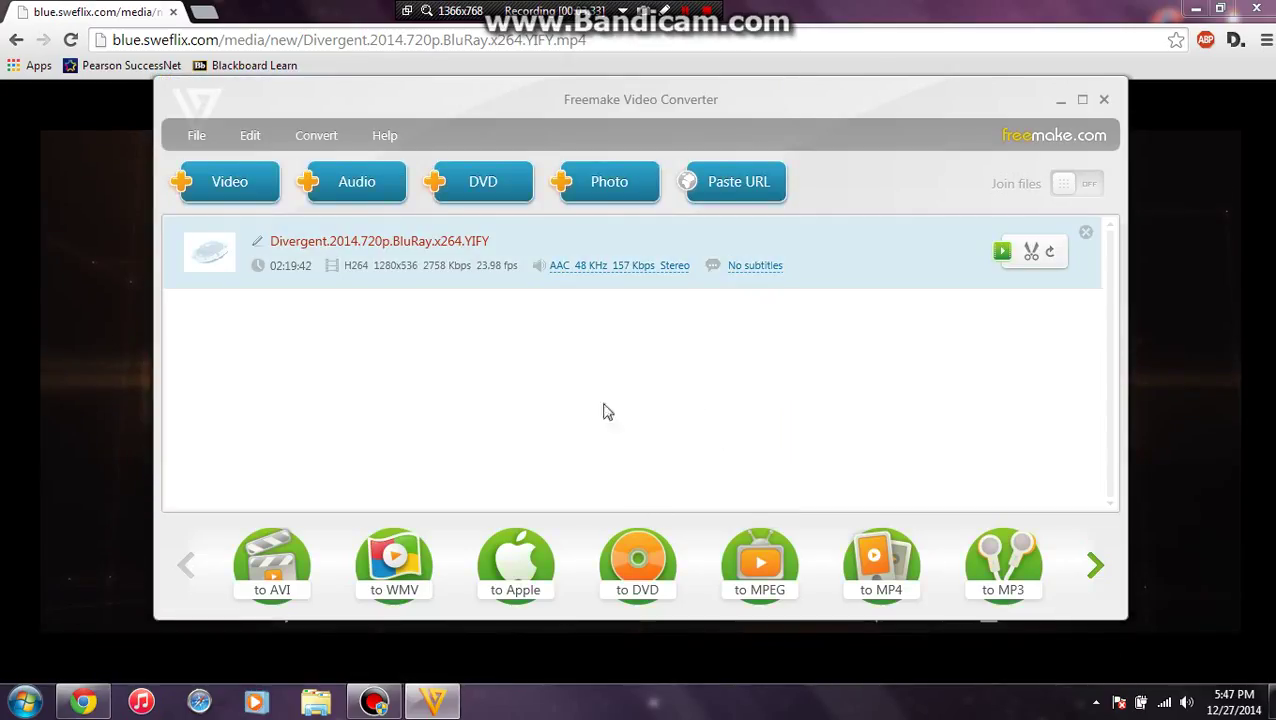
Convert it to MP4 using the HD 1080p preset
left_click(862, 567)
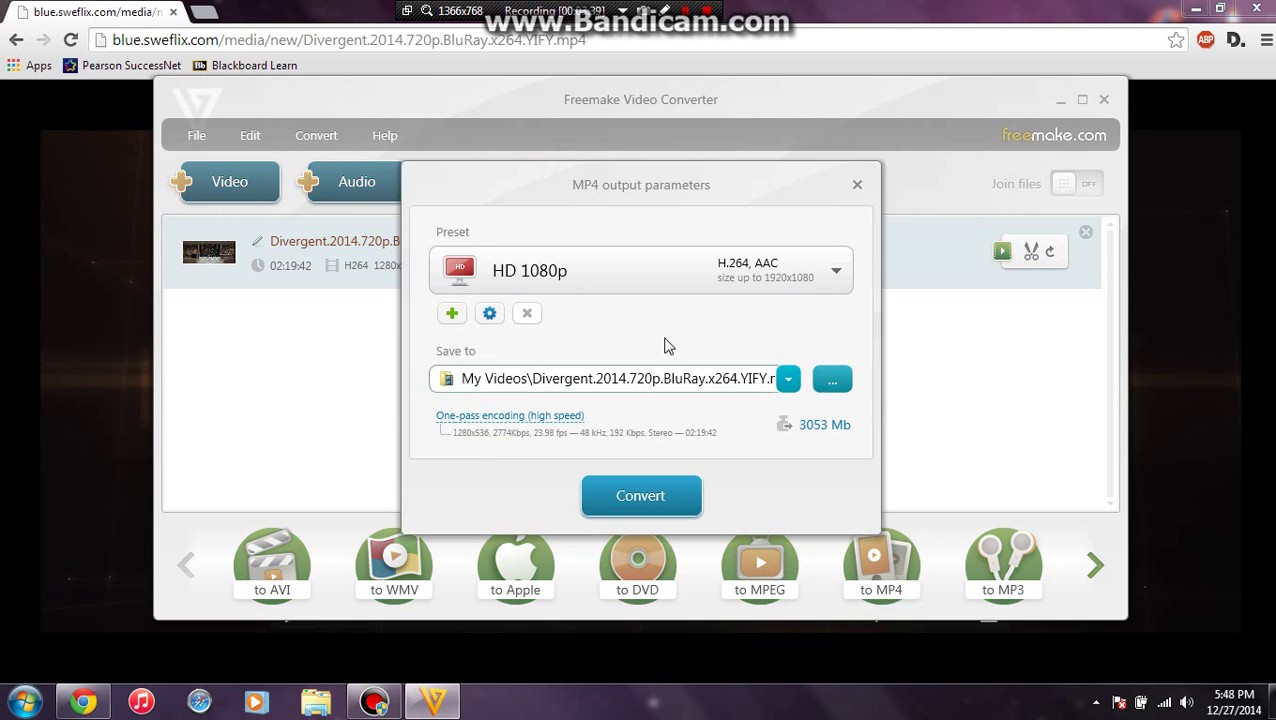
left_click(670, 266)
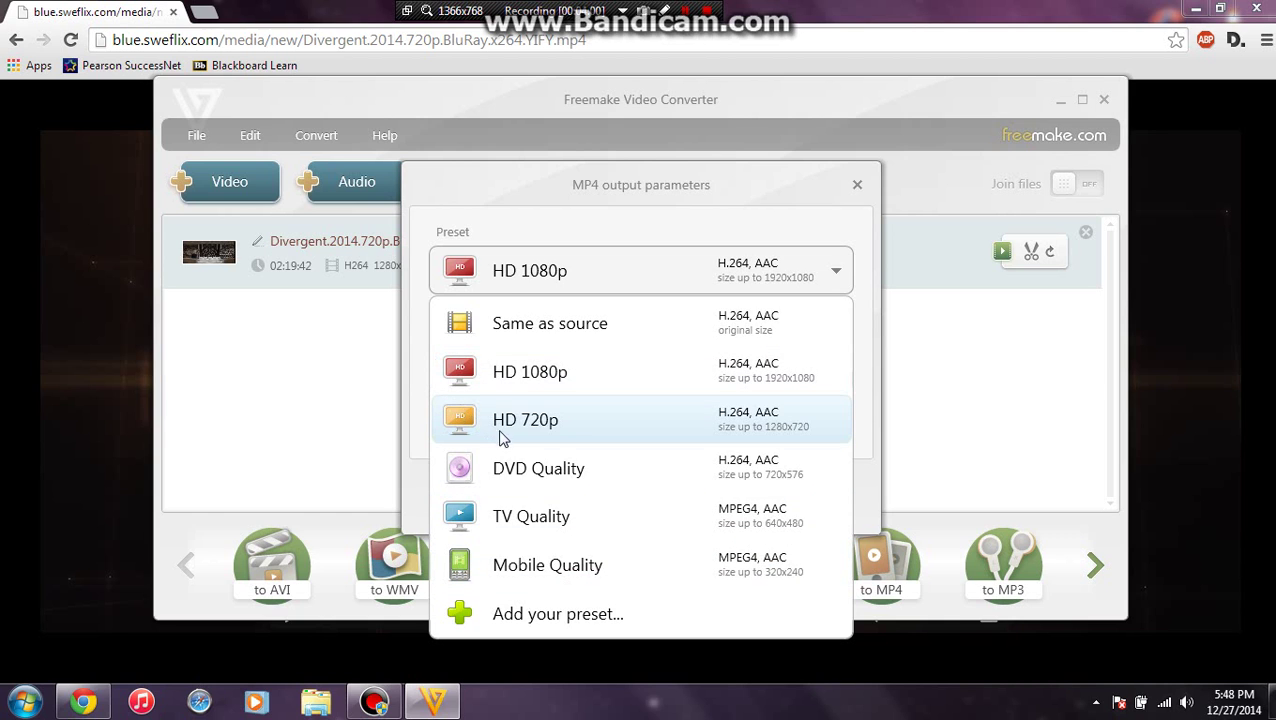
left_click(573, 377)
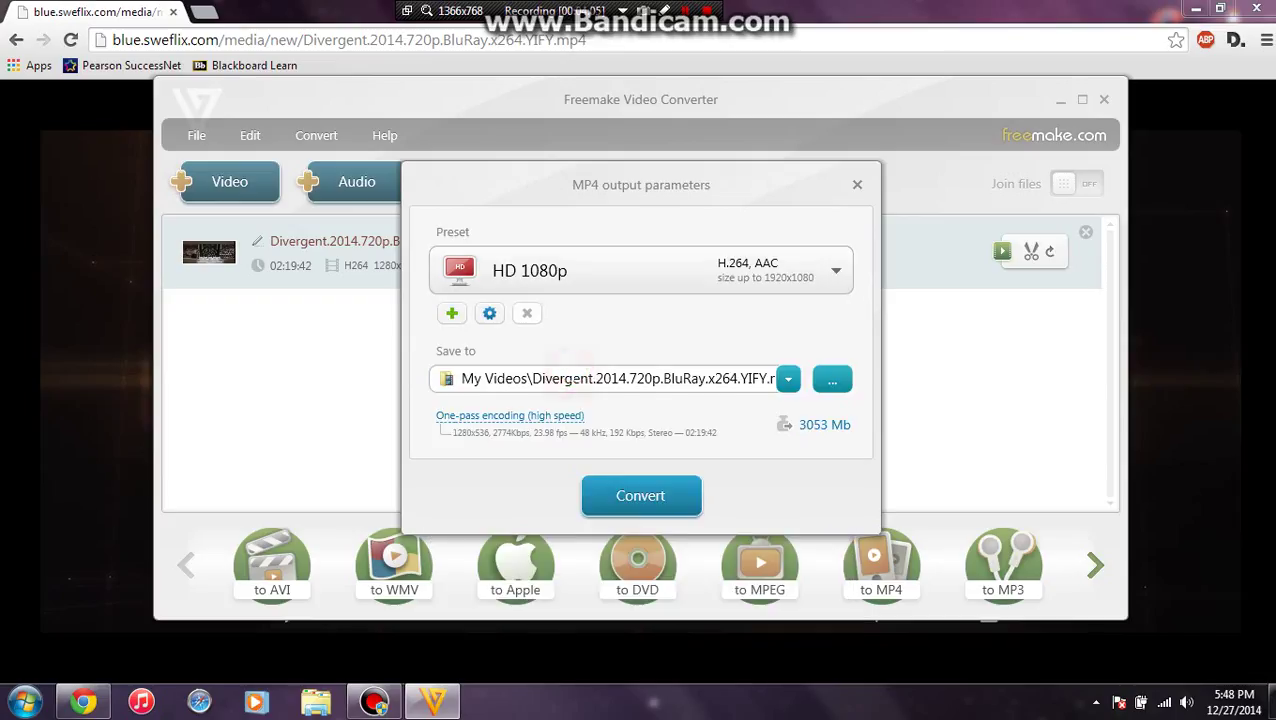
left_click(655, 501)
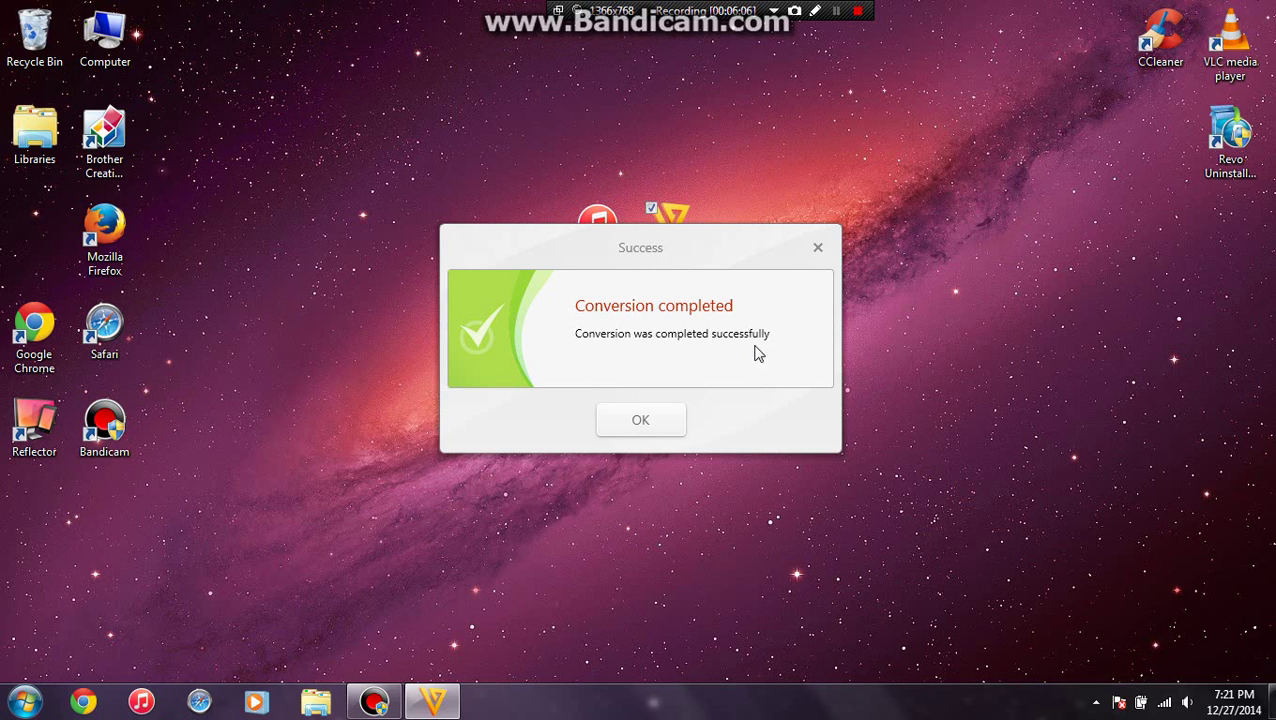
Dismiss the Success message and show the converted Divergent (2) MP4 in its folder
left_click(640, 422)
left_click(432, 700)
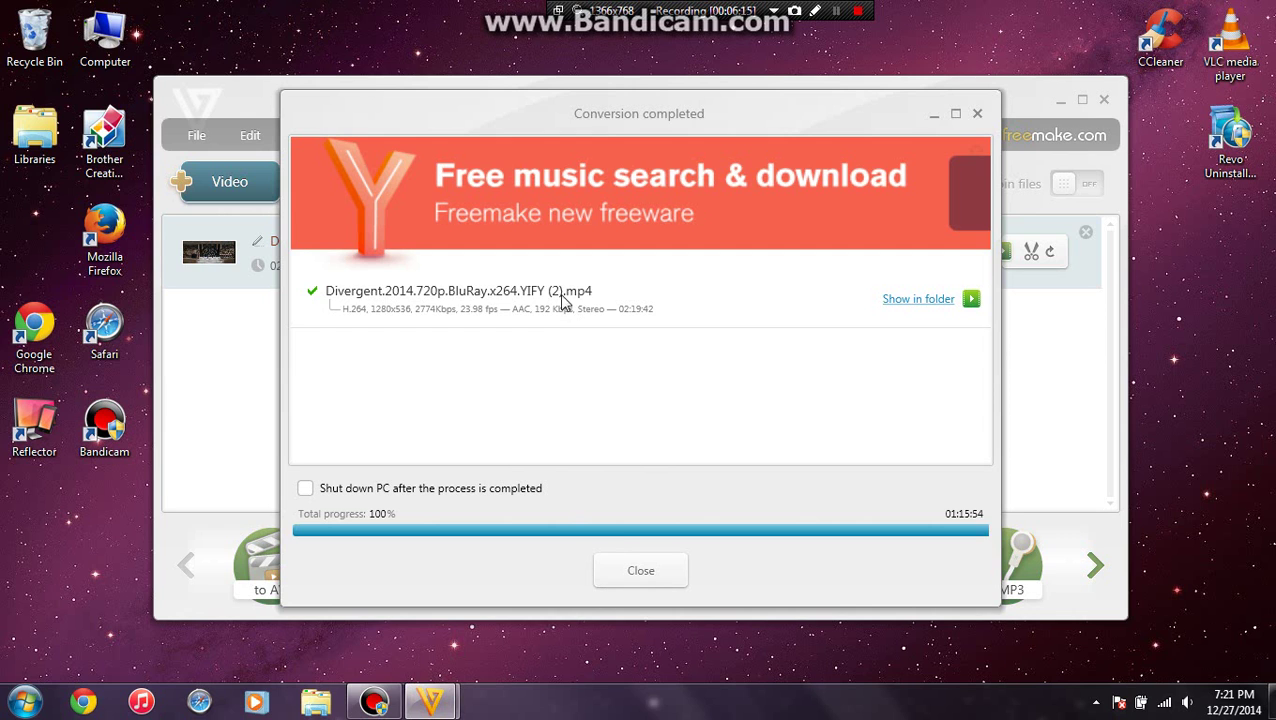
left_click(907, 300)
left_click(805, 308)
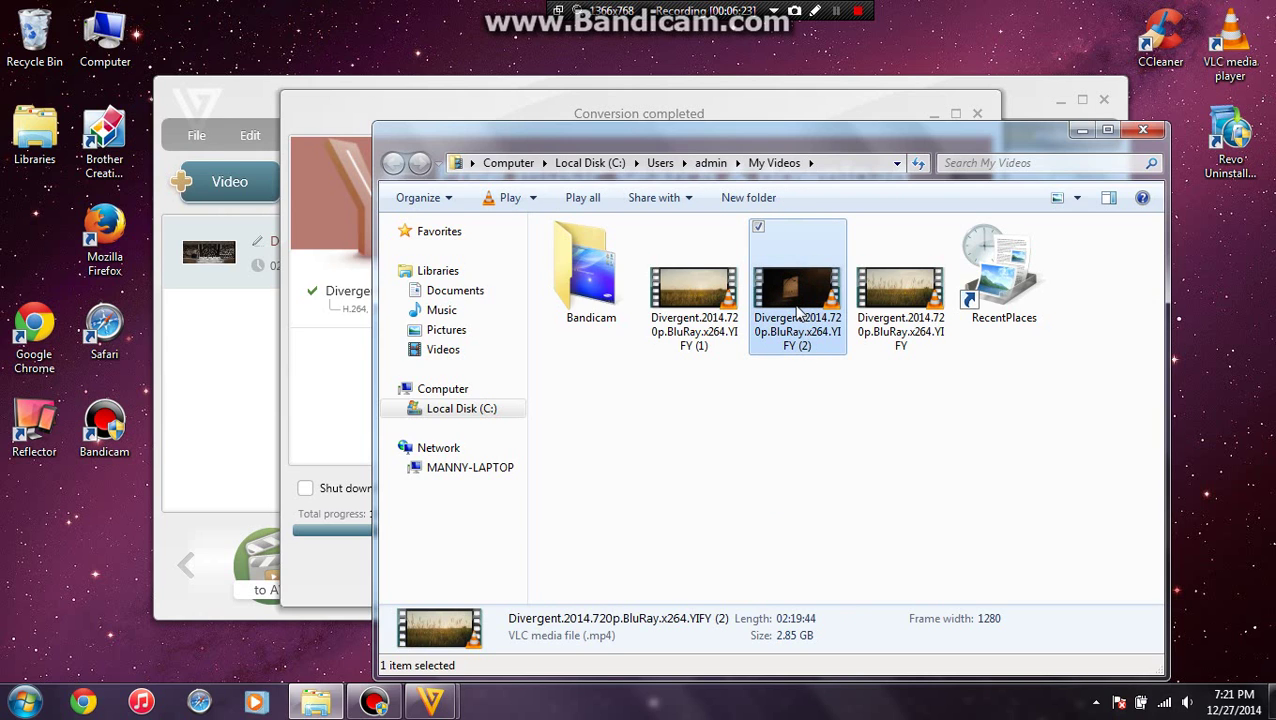
Minimise both the My Videos Explorer window and the Freemake completion window
left_click(1084, 132)
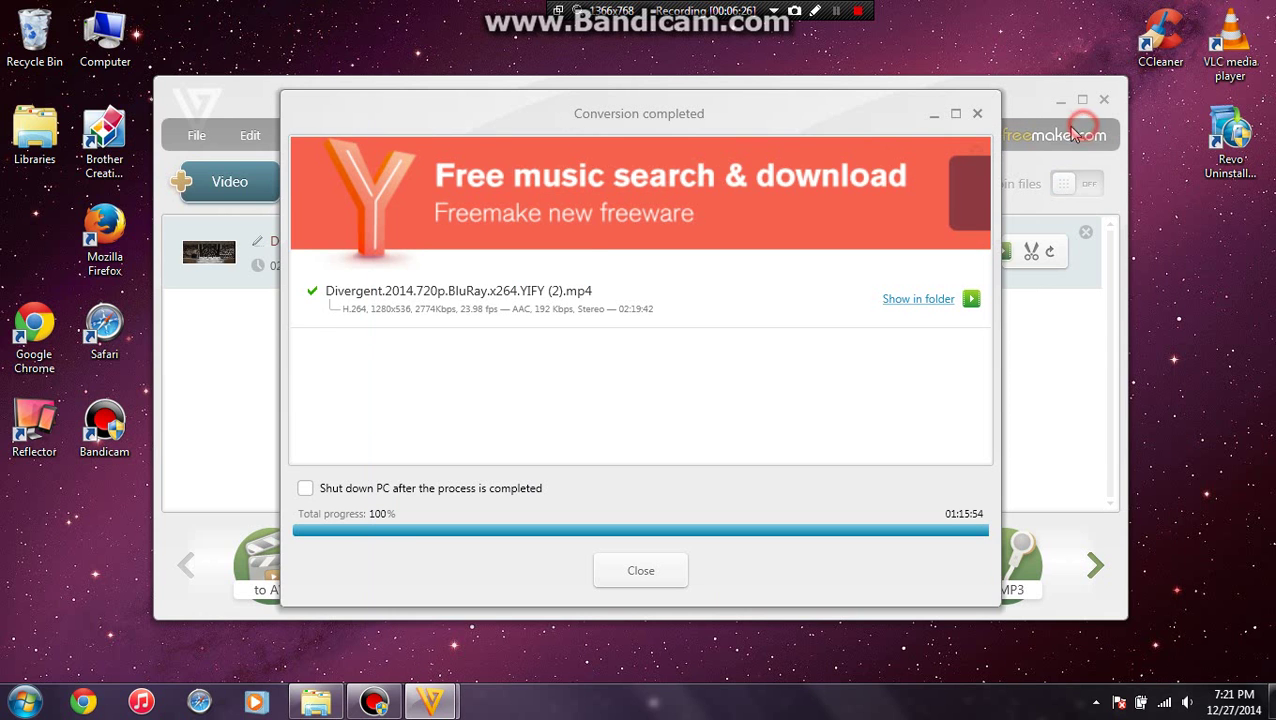
left_click(938, 115)
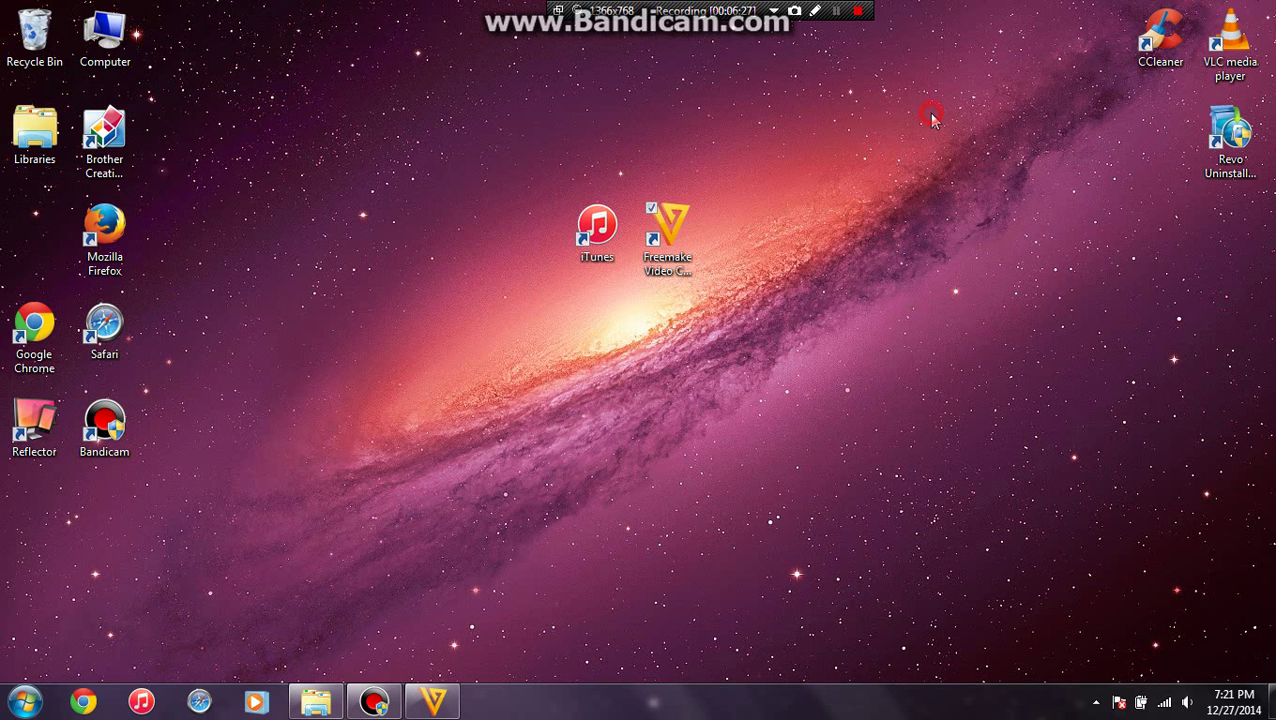
Launch iTunes and delete the old Divergent video from Home Videos
double_click(591, 218)
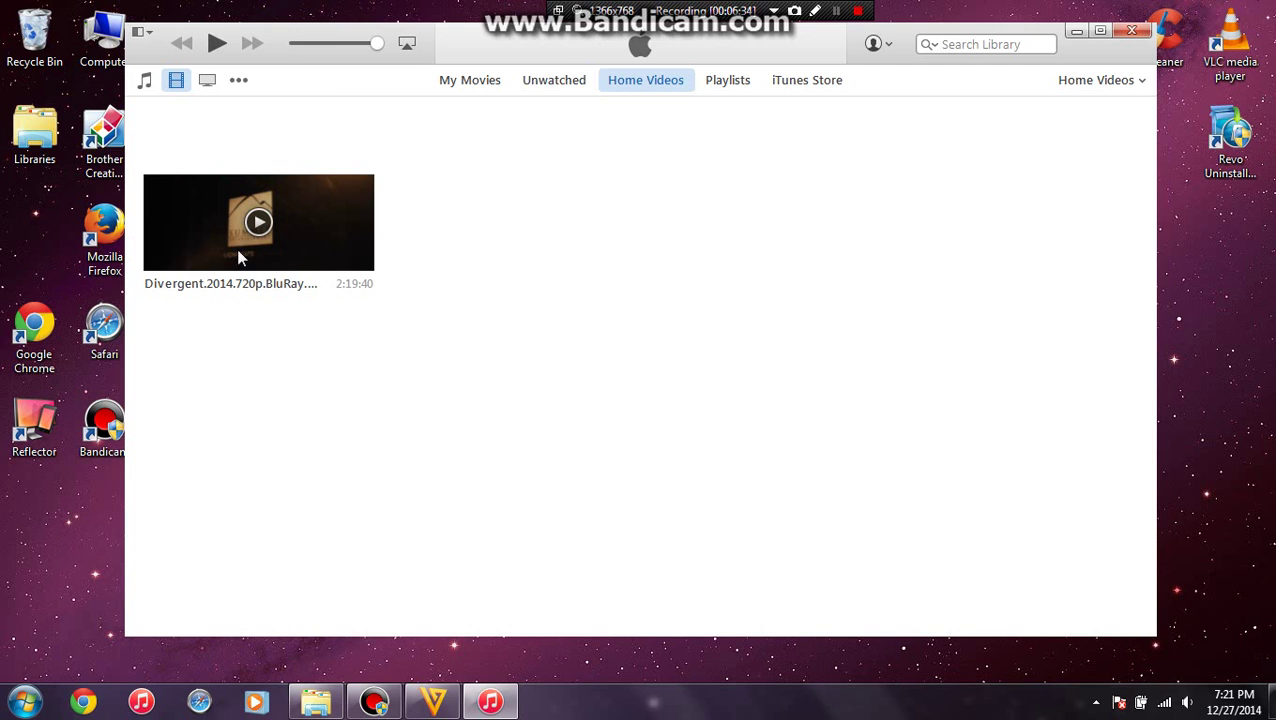
right_click(263, 222)
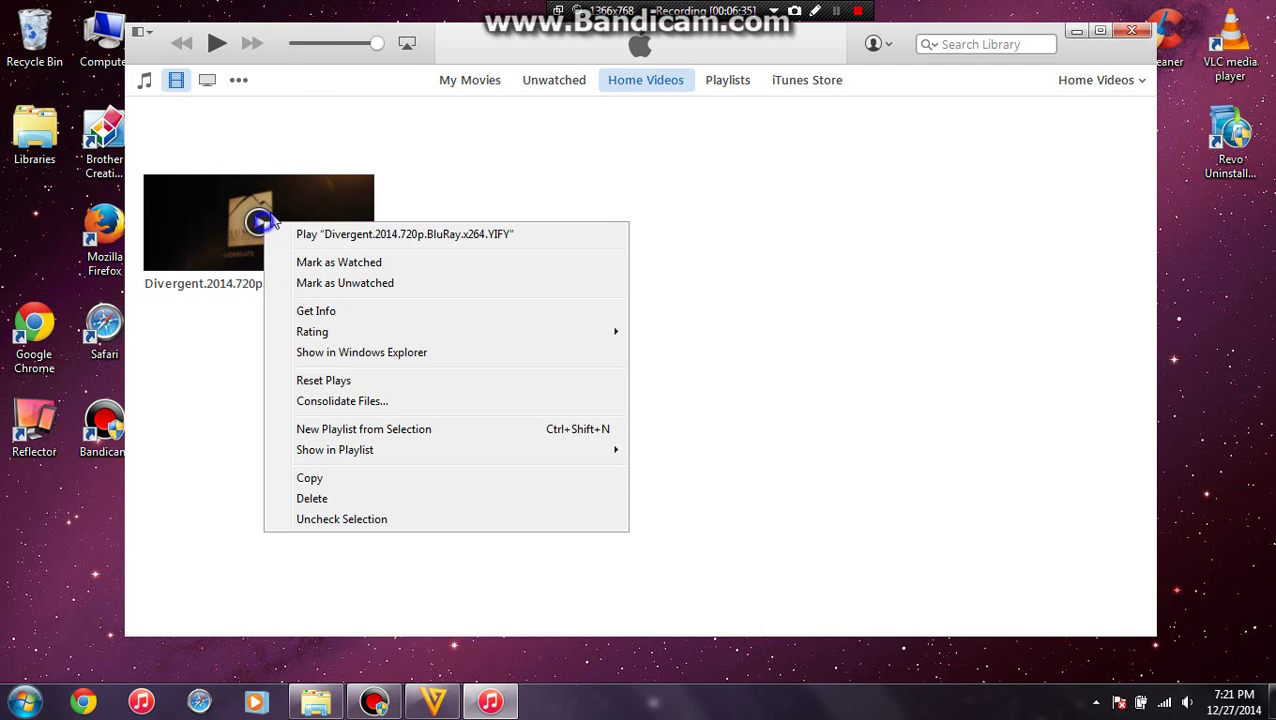
left_click(338, 500)
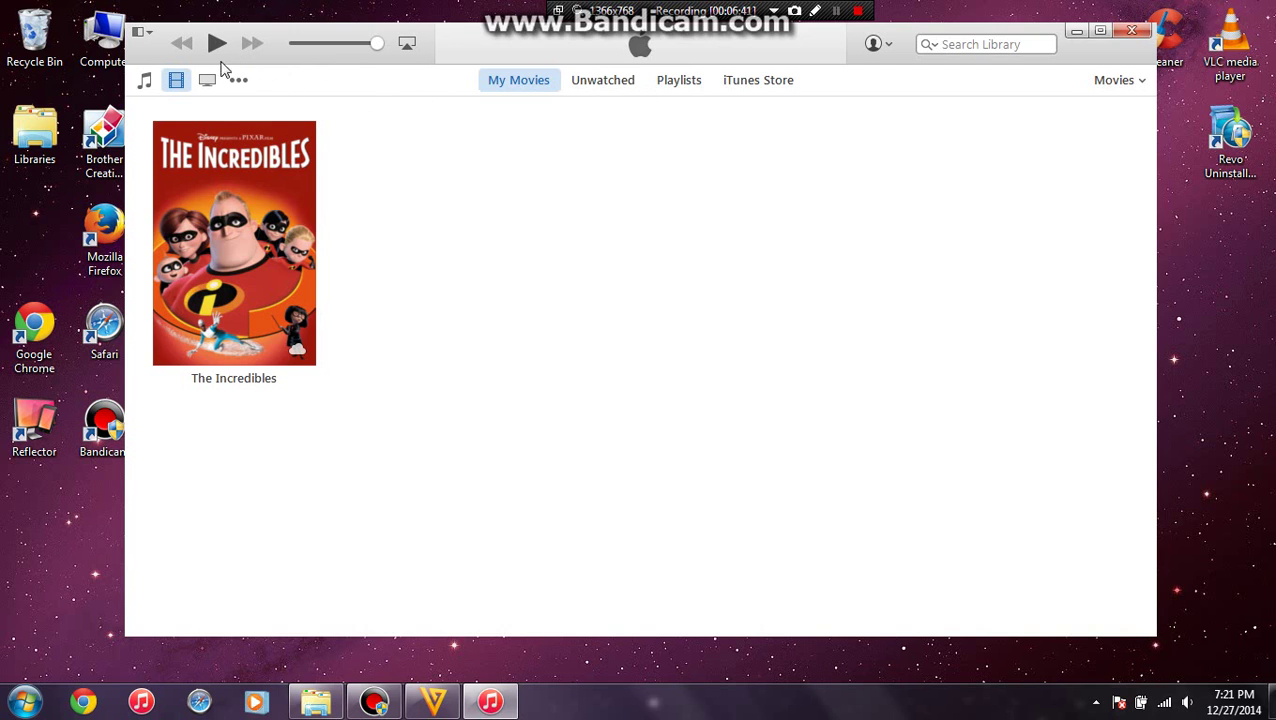
left_click(146, 33)
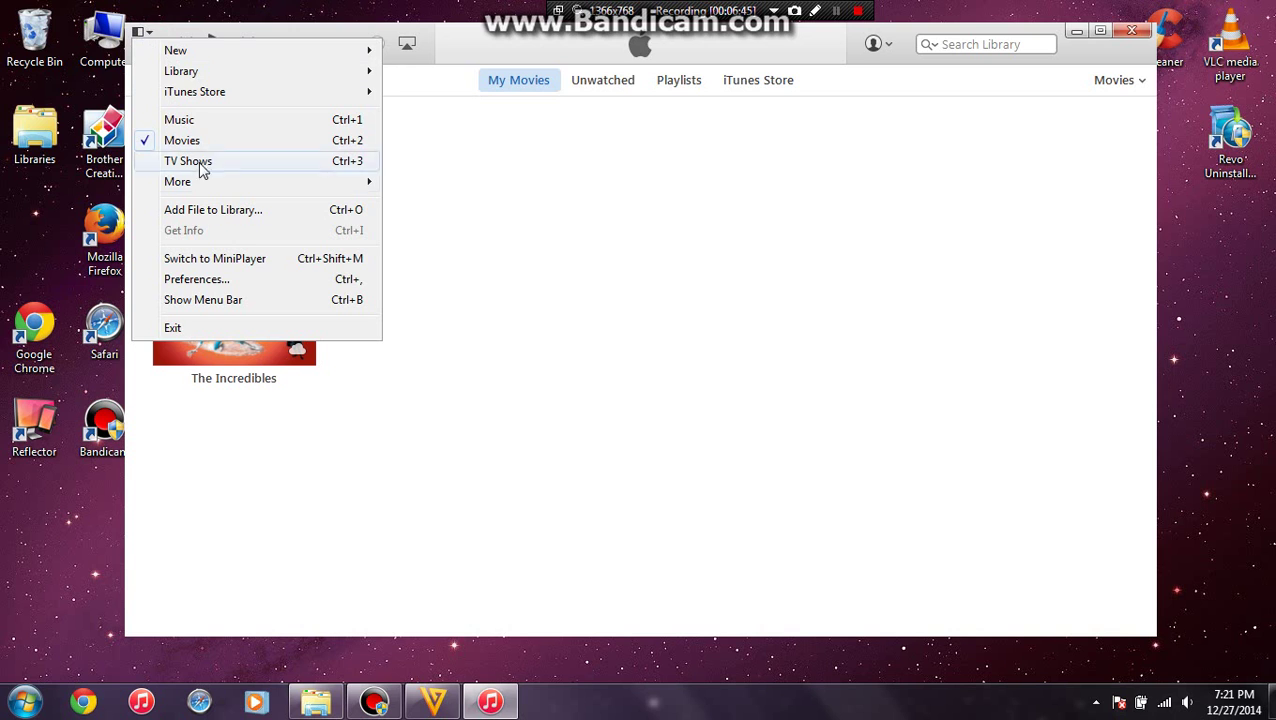
Add Divergent (2) MP4 from the Videos library with Add File to Library
left_click(222, 212)
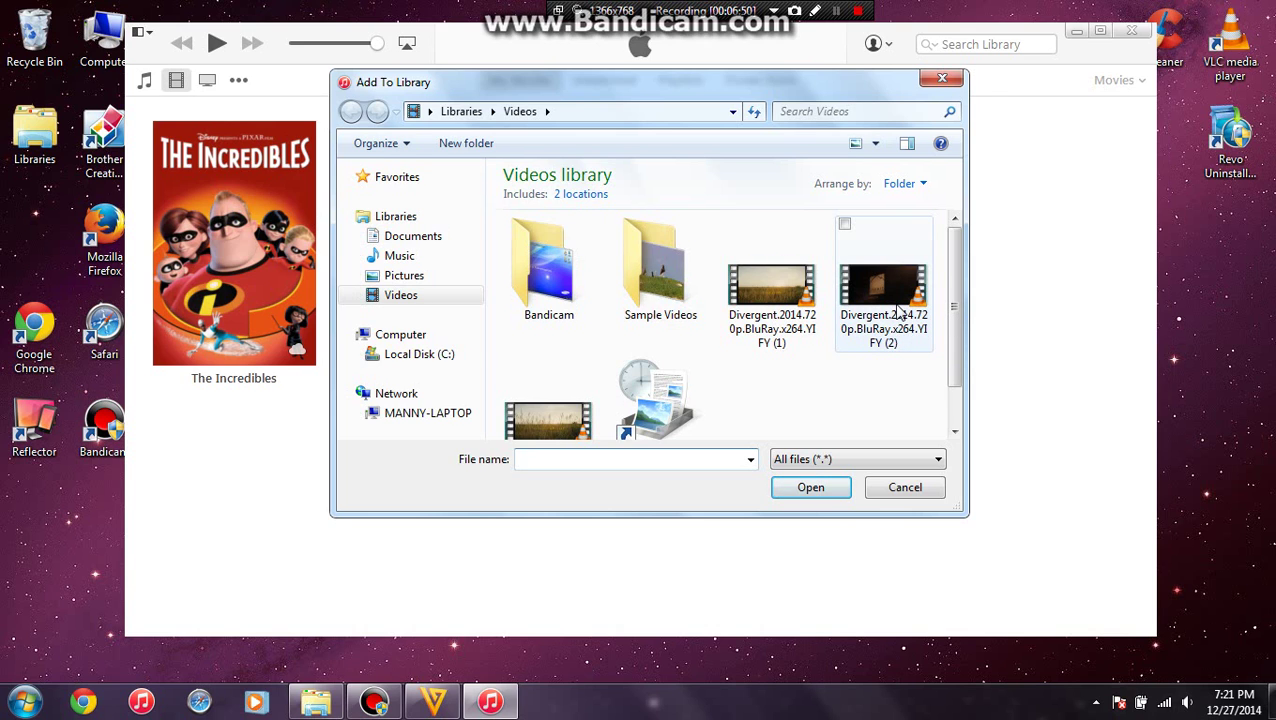
mouse_move(883, 290)
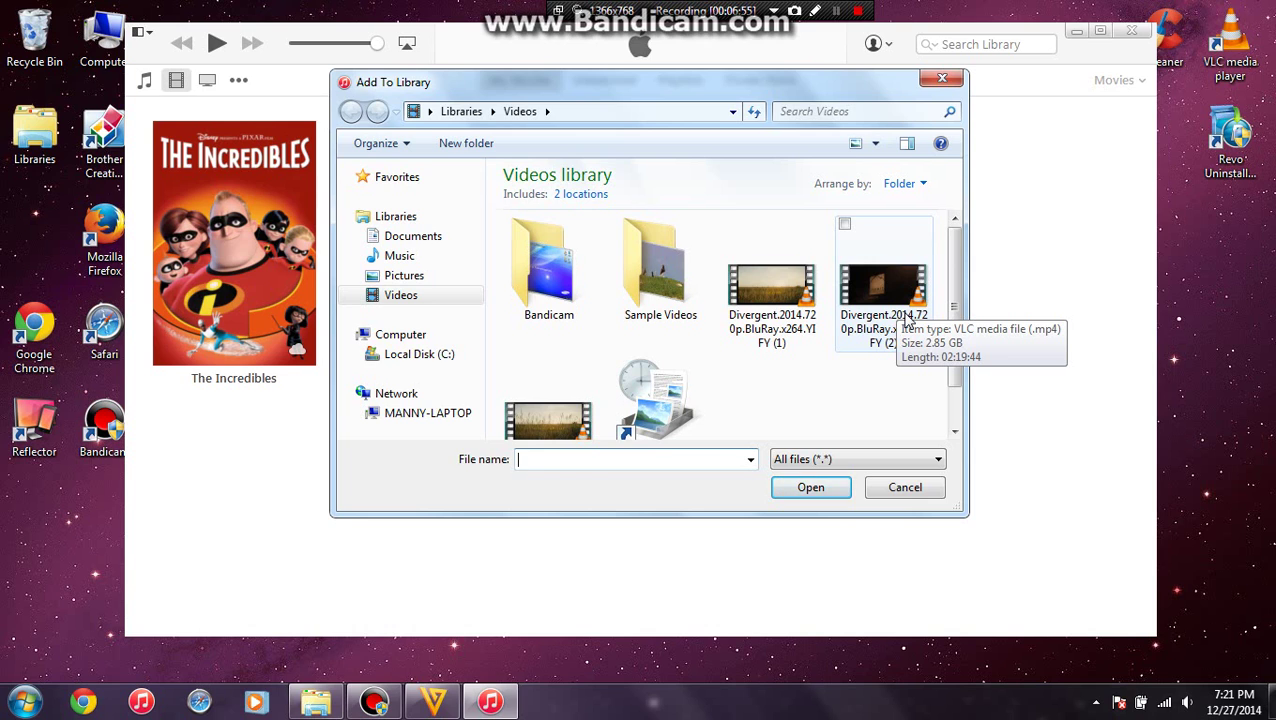
double_click(908, 320)
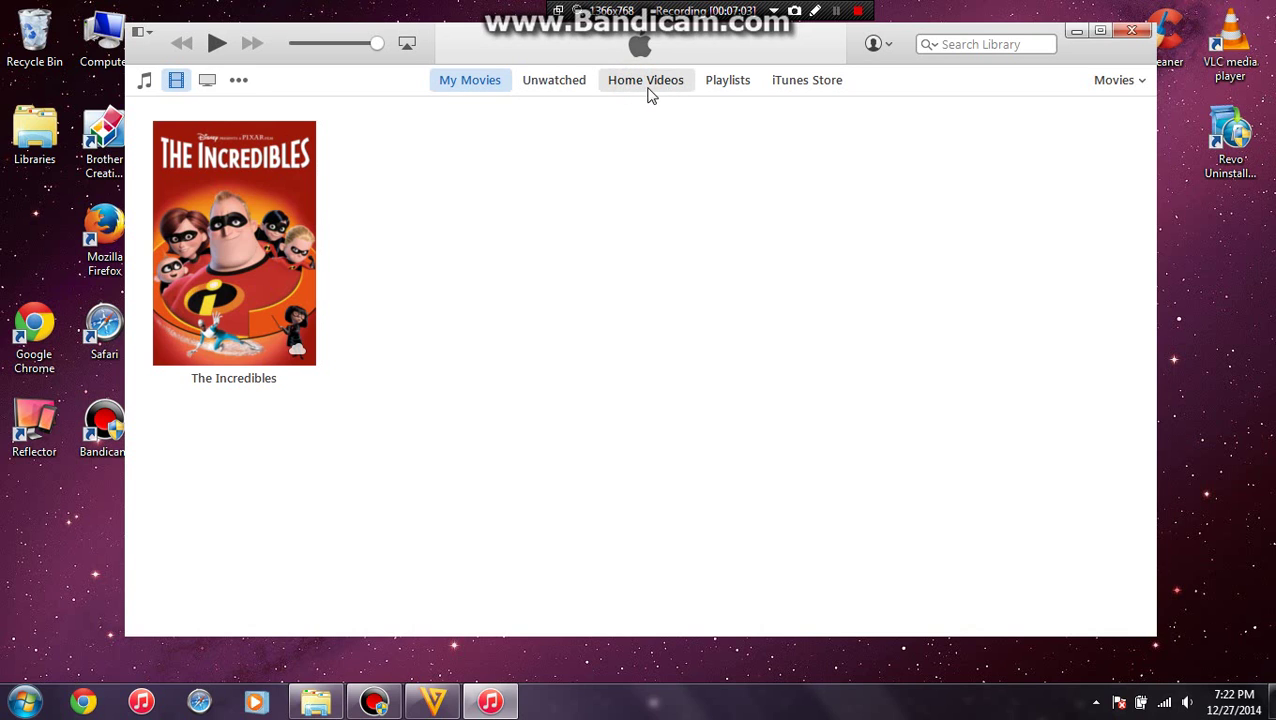
View Divergent under Home Videos, then browse Music playlists, iTunes Match and albums
left_click(657, 90)
mouse_move(258, 222)
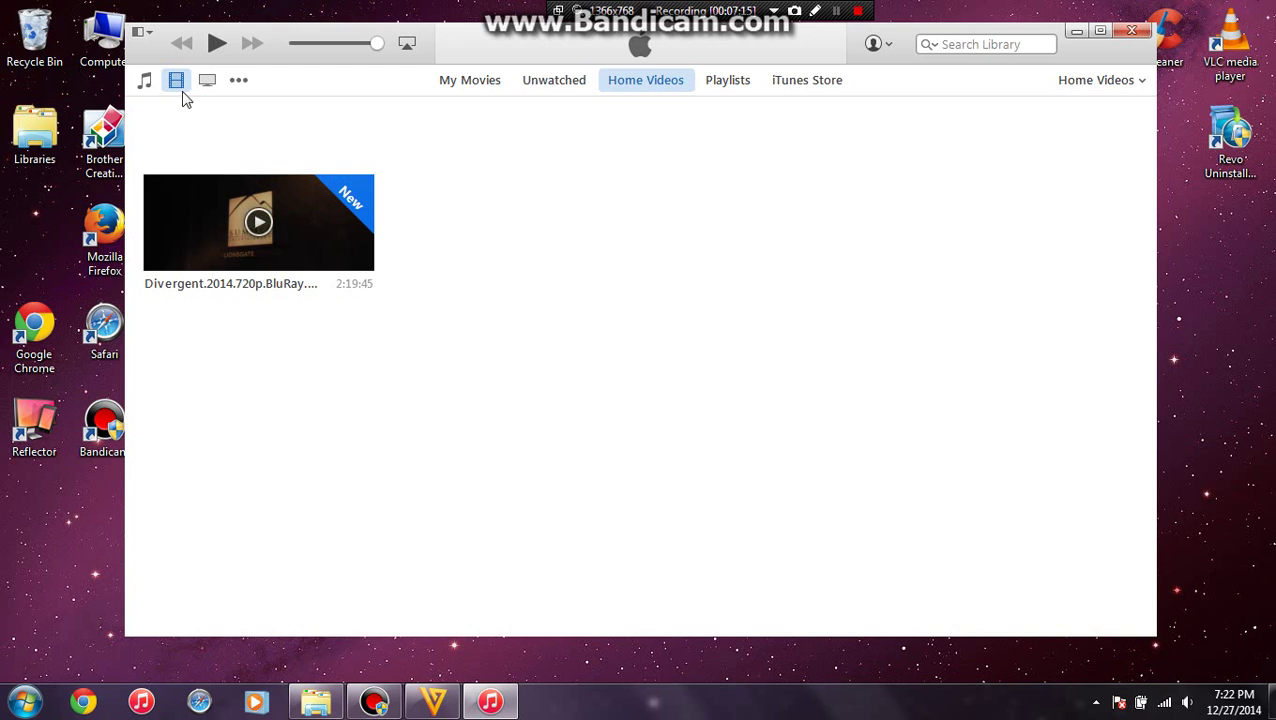
left_click(147, 86)
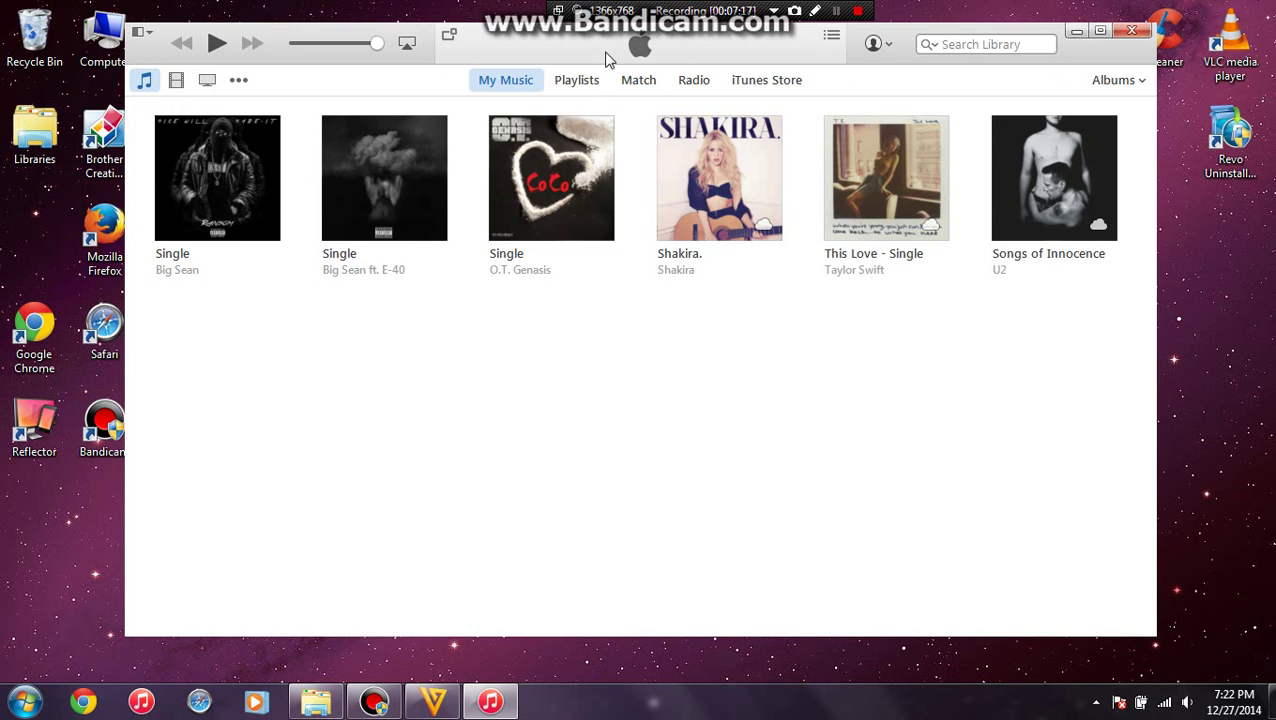
left_click(590, 80)
left_click(632, 80)
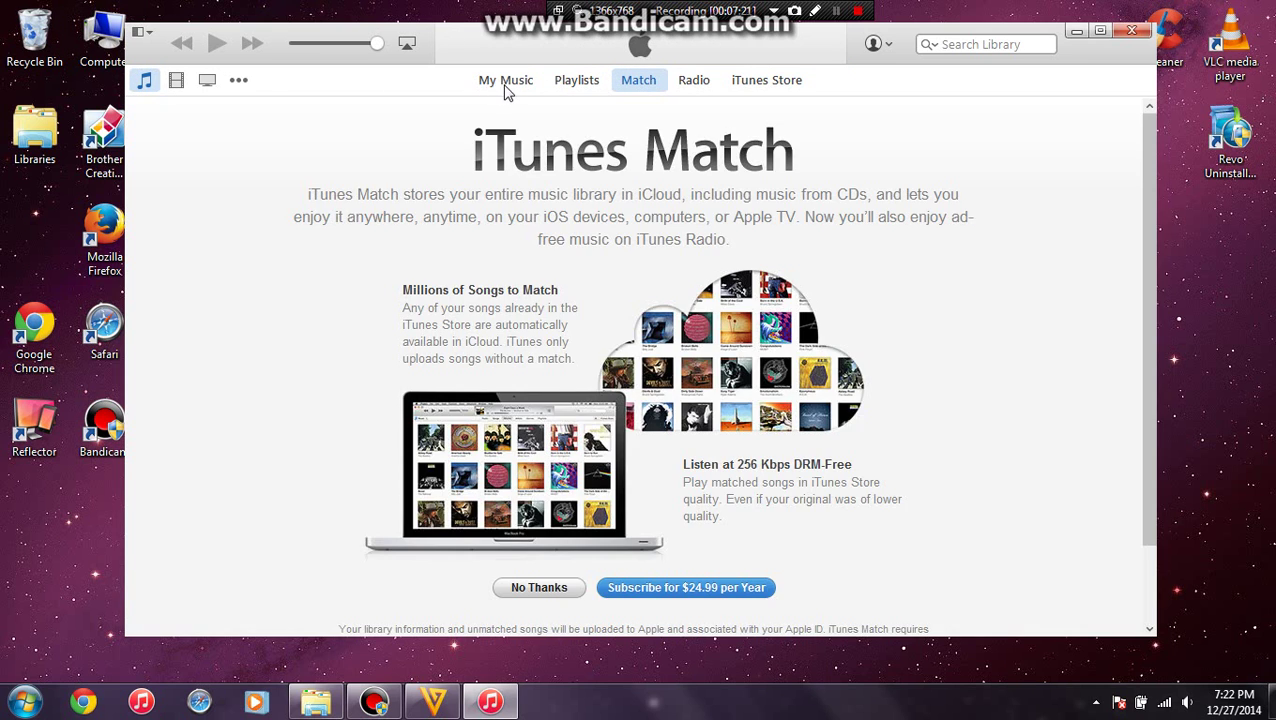
left_click(505, 80)
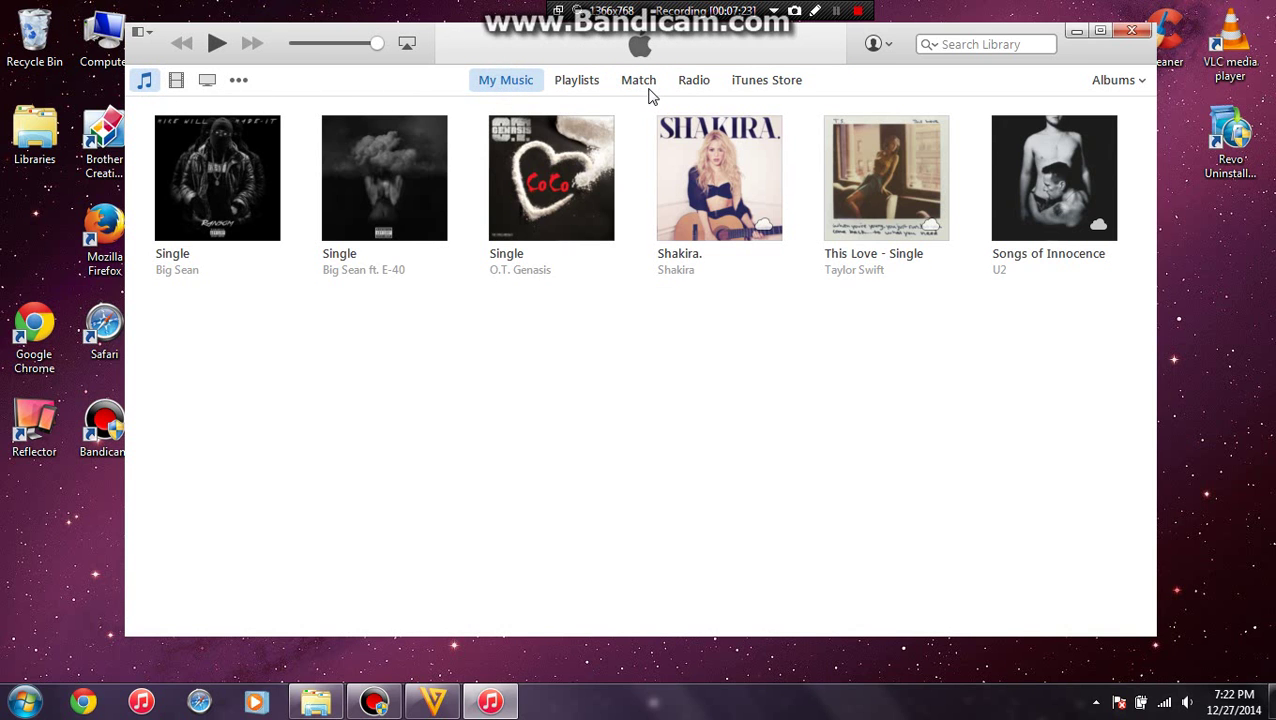
Return to Home Videos and toggle the view options while the iPhone syncs
left_click(176, 80)
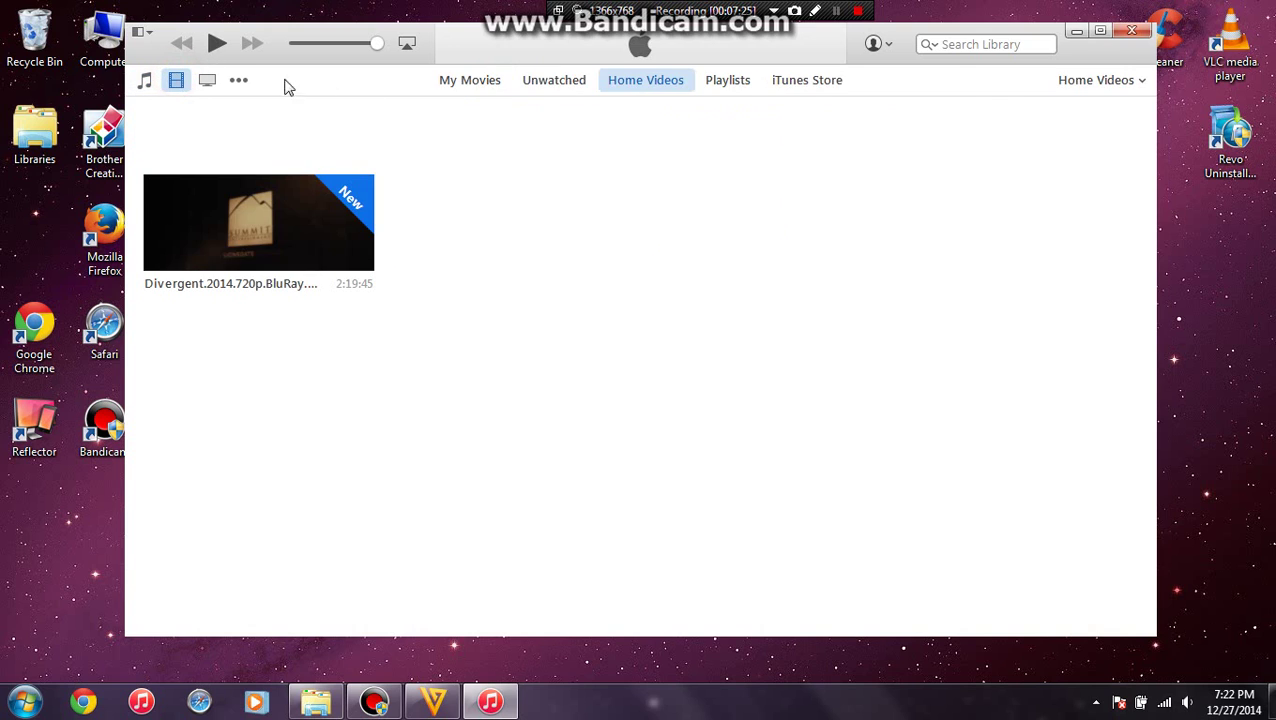
left_click(1098, 80)
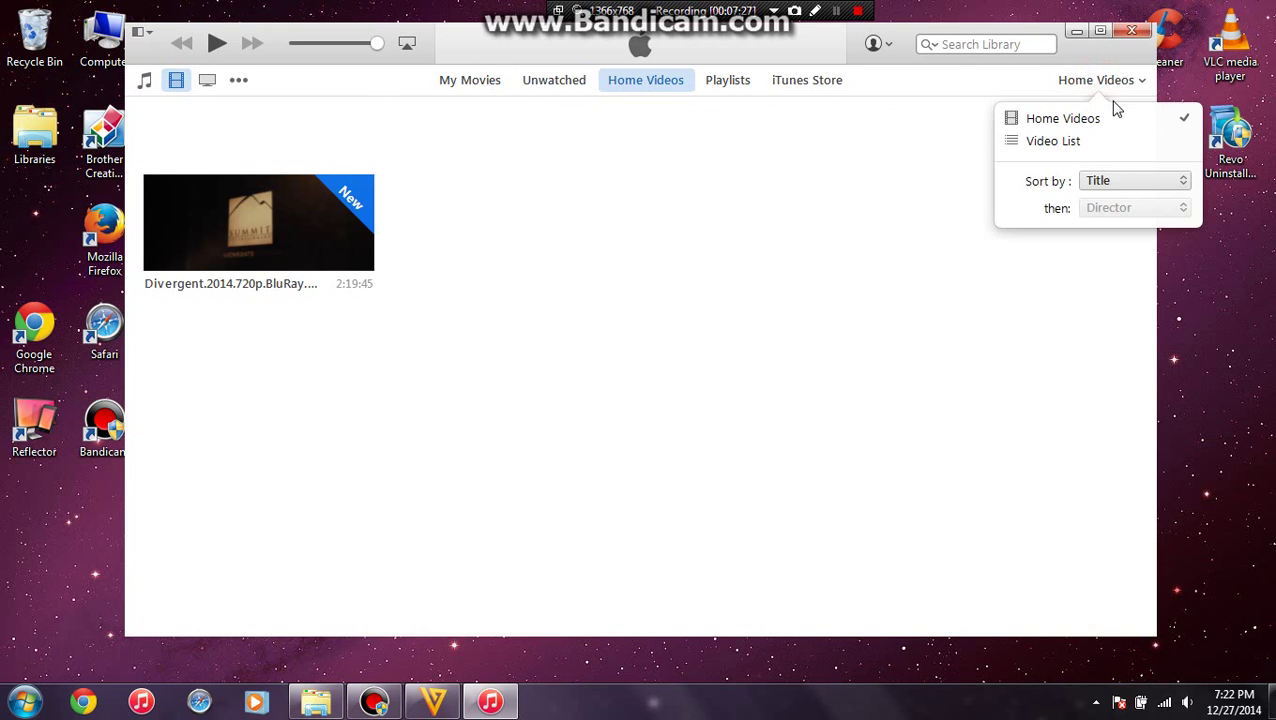
left_click(756, 187)
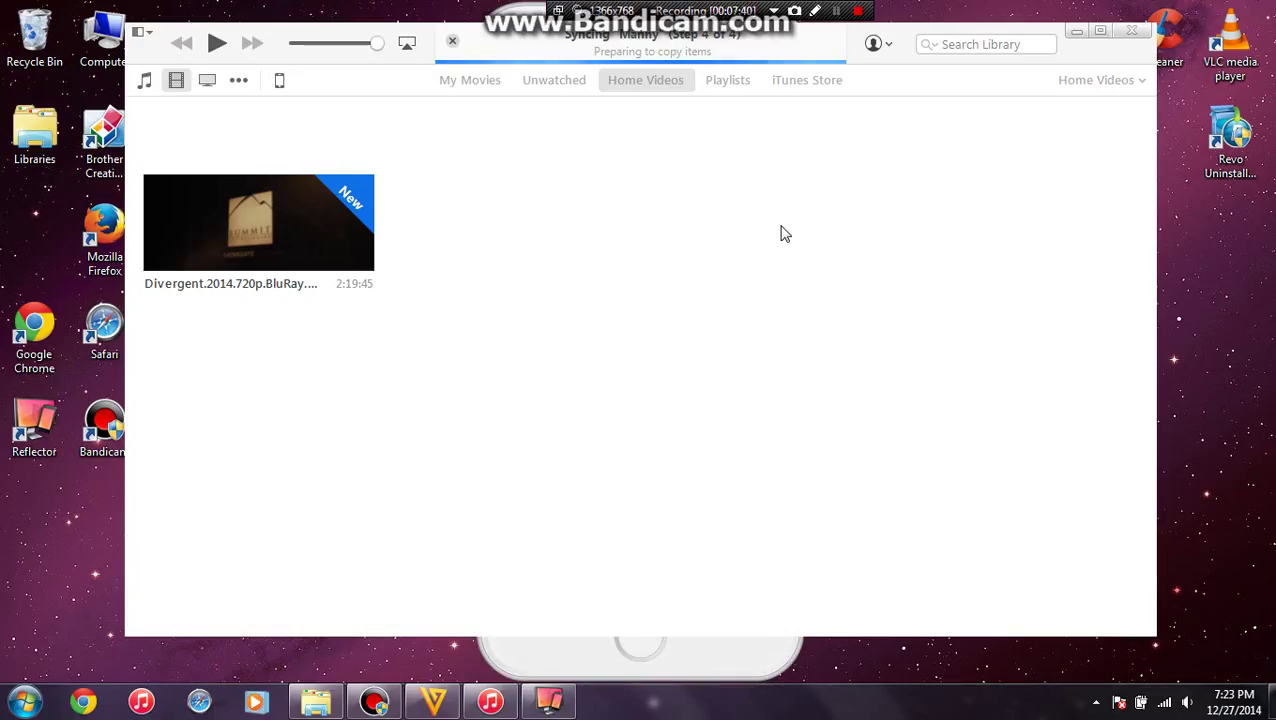
Check the mirrored iPhone, then restore iTunes to the Home Videos list showing Divergent
left_click(1077, 32)
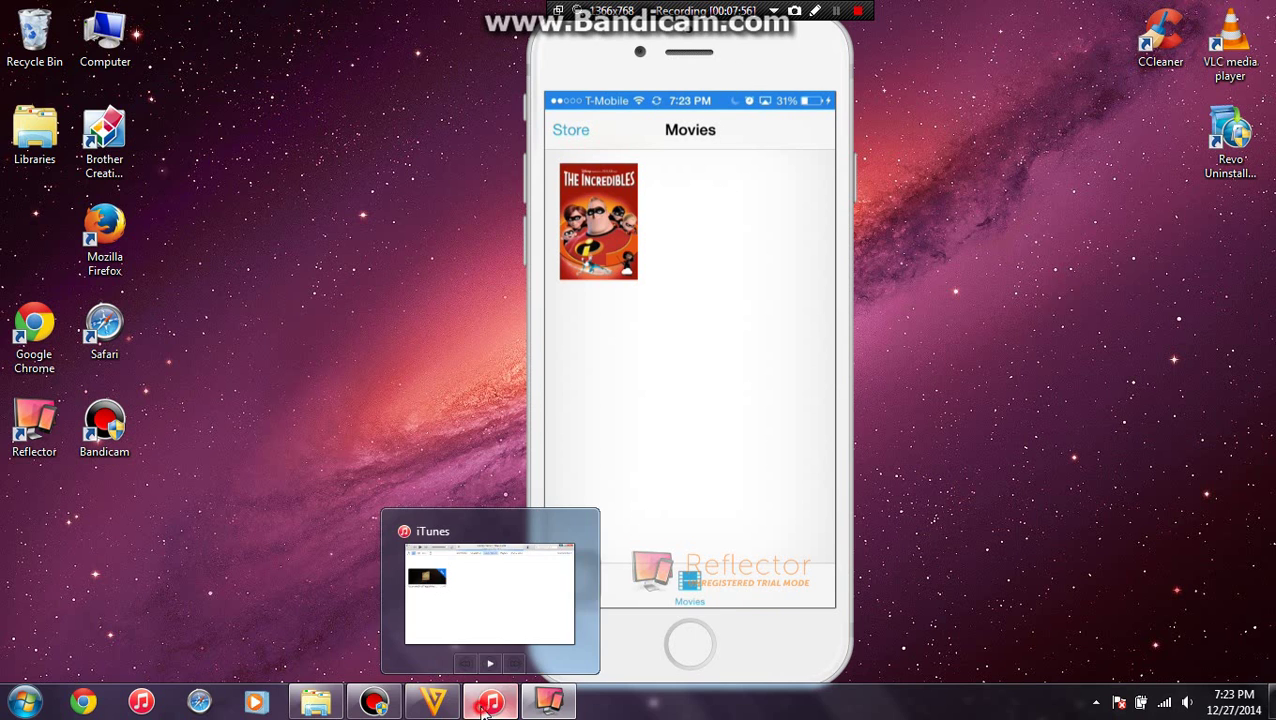
right_click(485, 706)
left_click(485, 706)
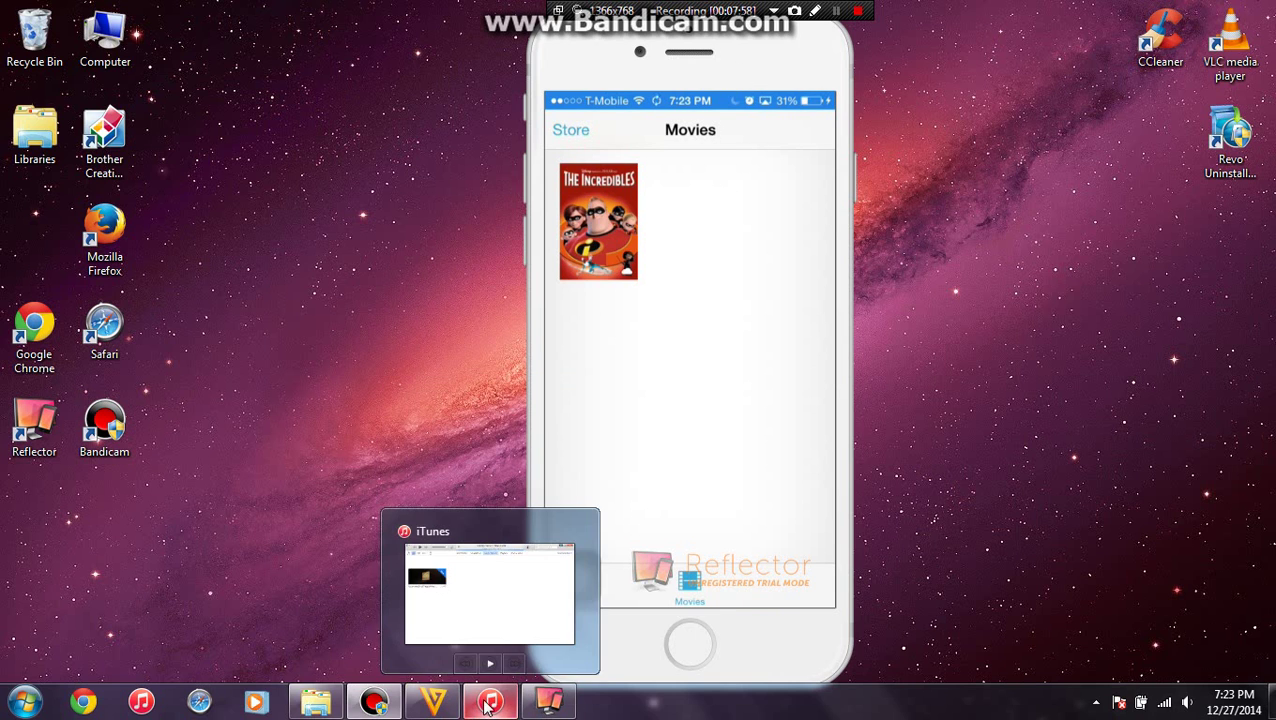
left_click(476, 598)
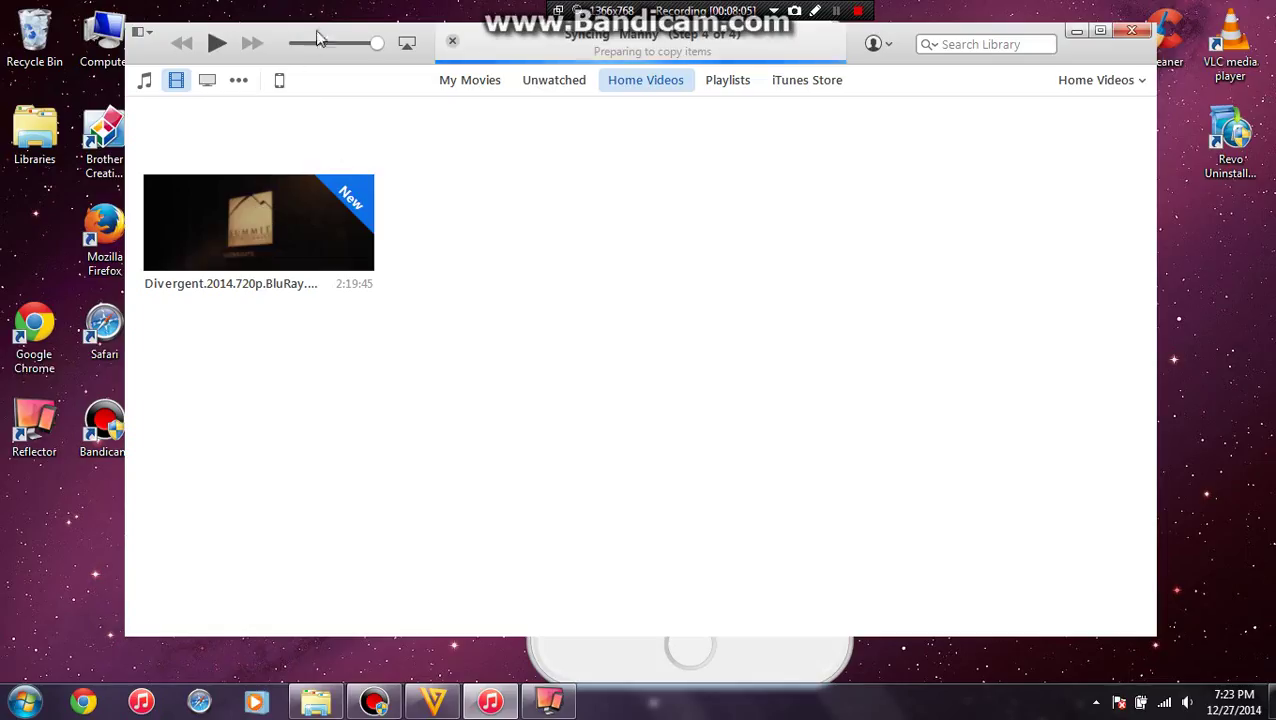
right_click(312, 232)
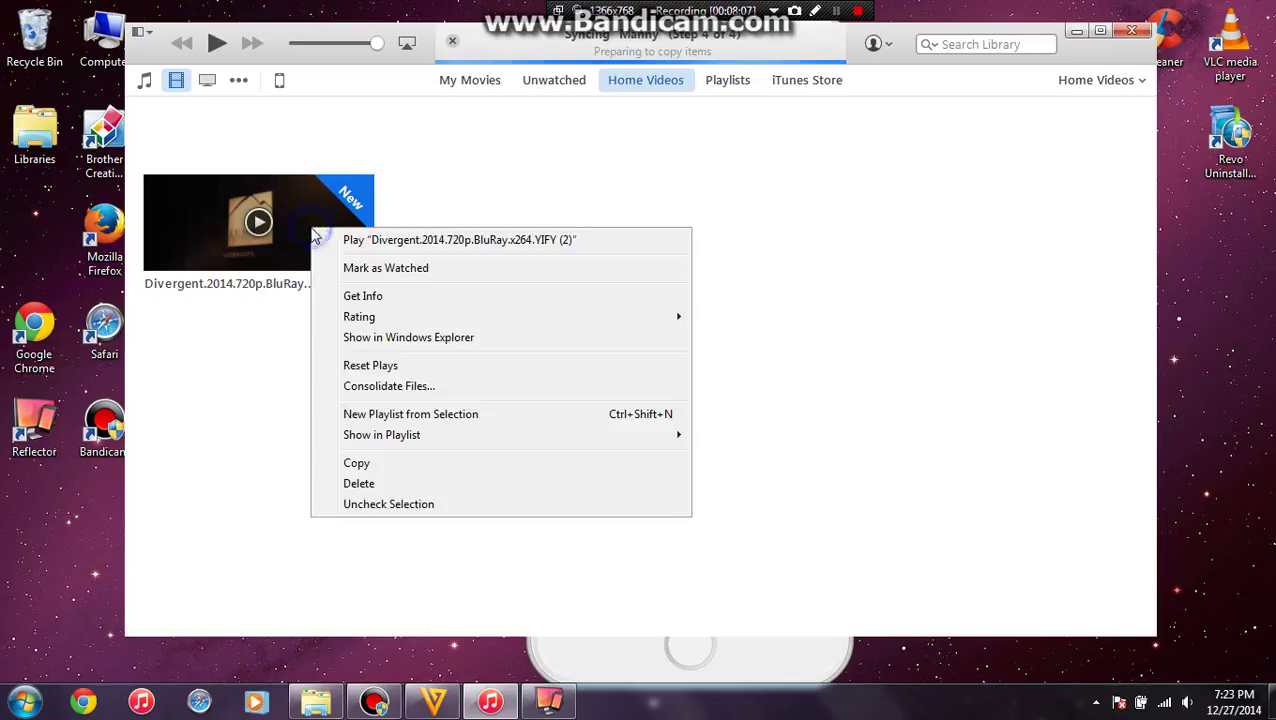
left_click(479, 172)
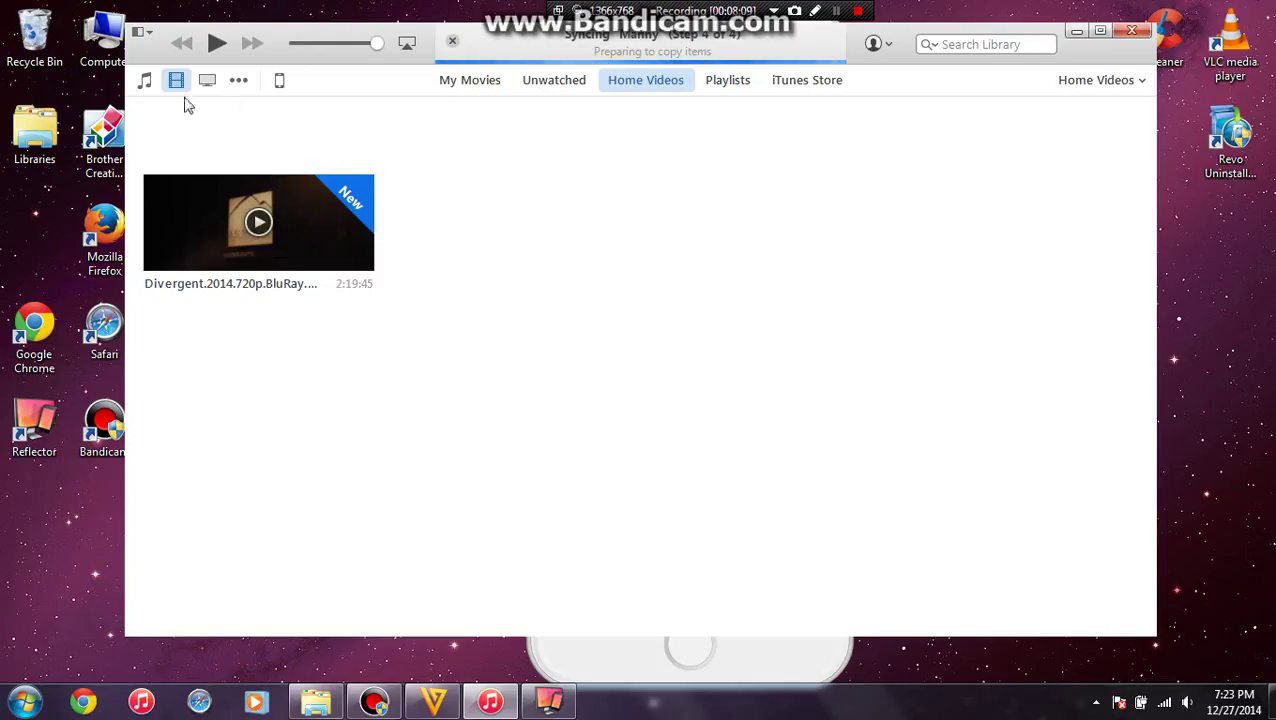
Bring up the connected iPhone's Movies sync settings in iTunes
left_click(281, 81)
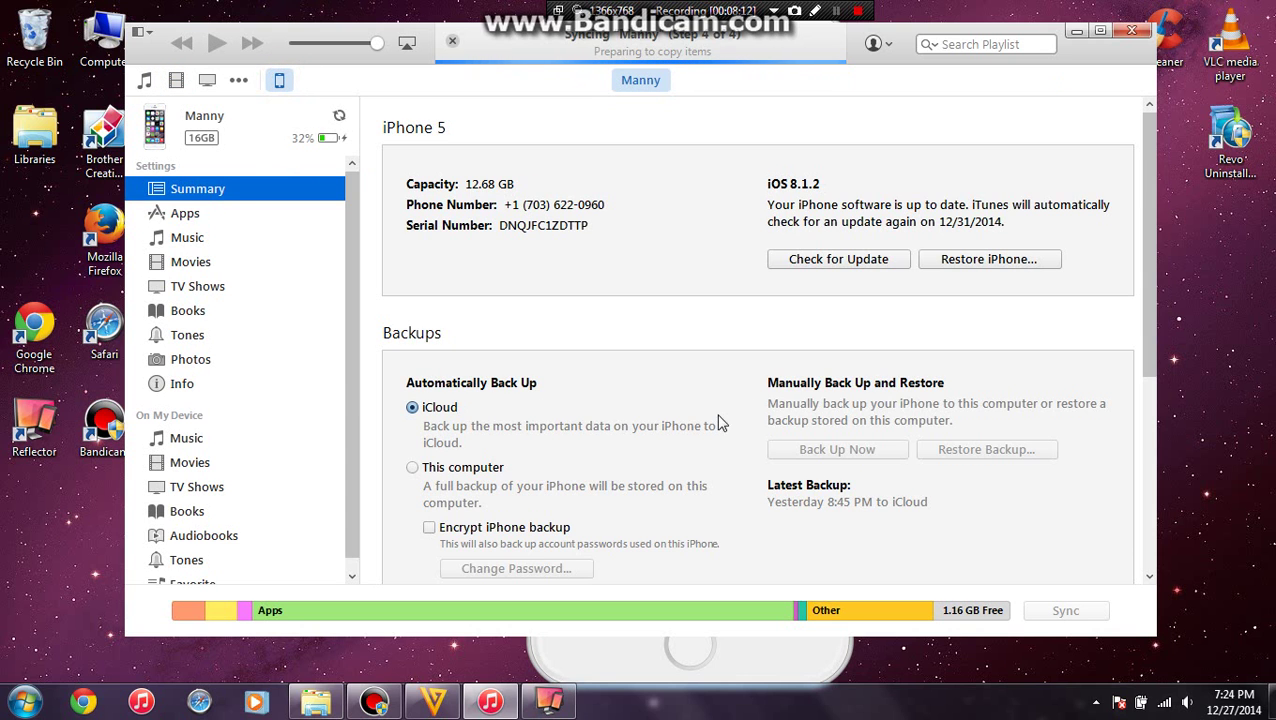
scroll(830, 310, "down", 3)
scroll(830, 322, "down", 1)
scroll(726, 347, "up", 4)
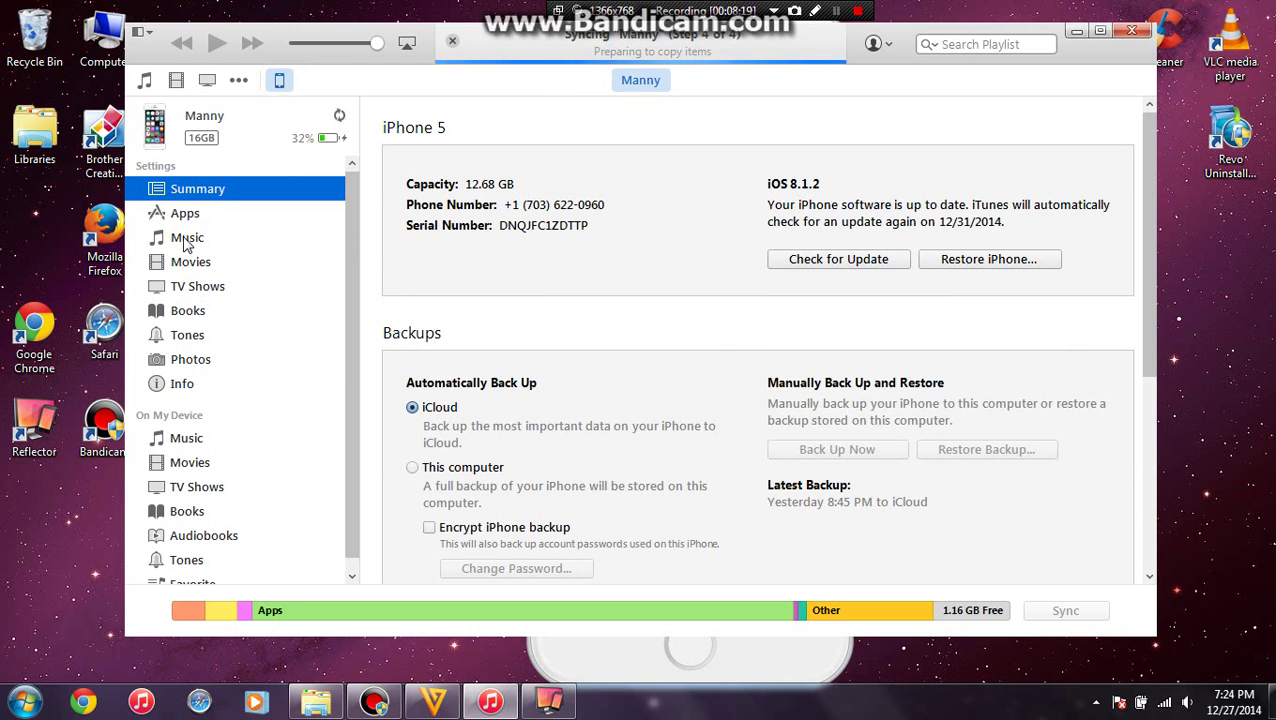
left_click(187, 266)
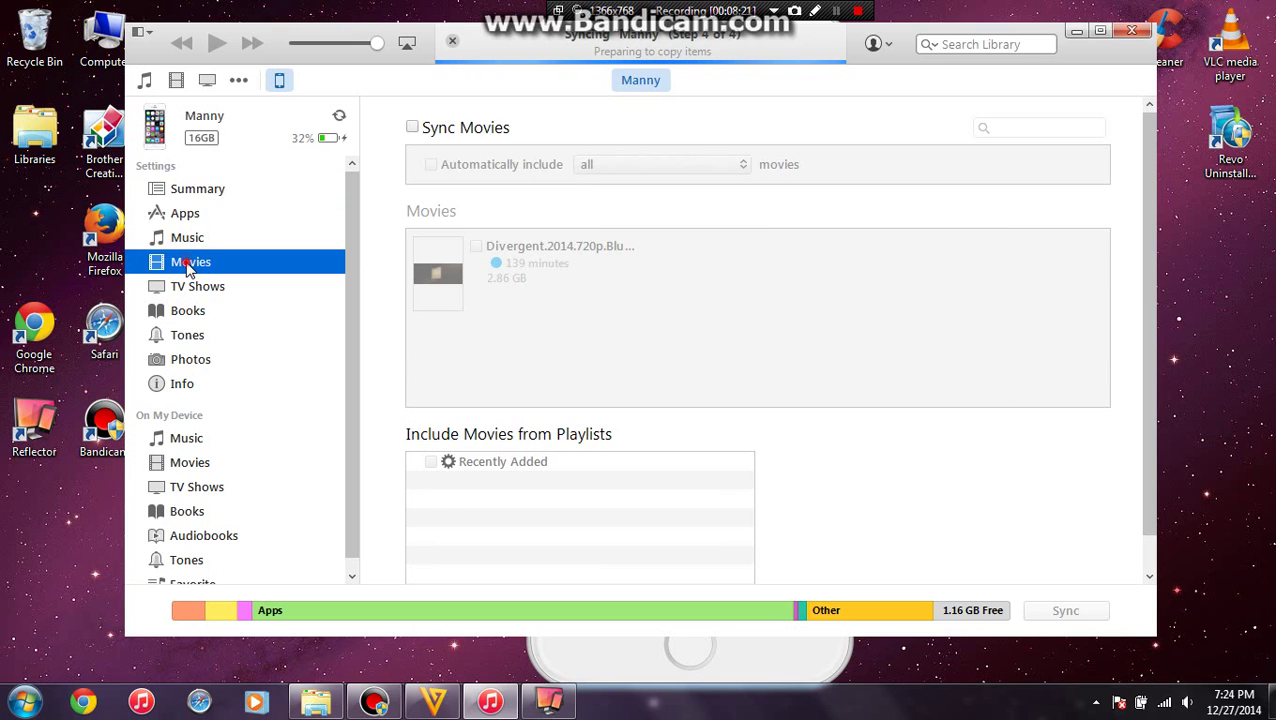
Turn on Sync Movies with Divergent and apply, then deselect it after the space warnings
left_click(412, 127)
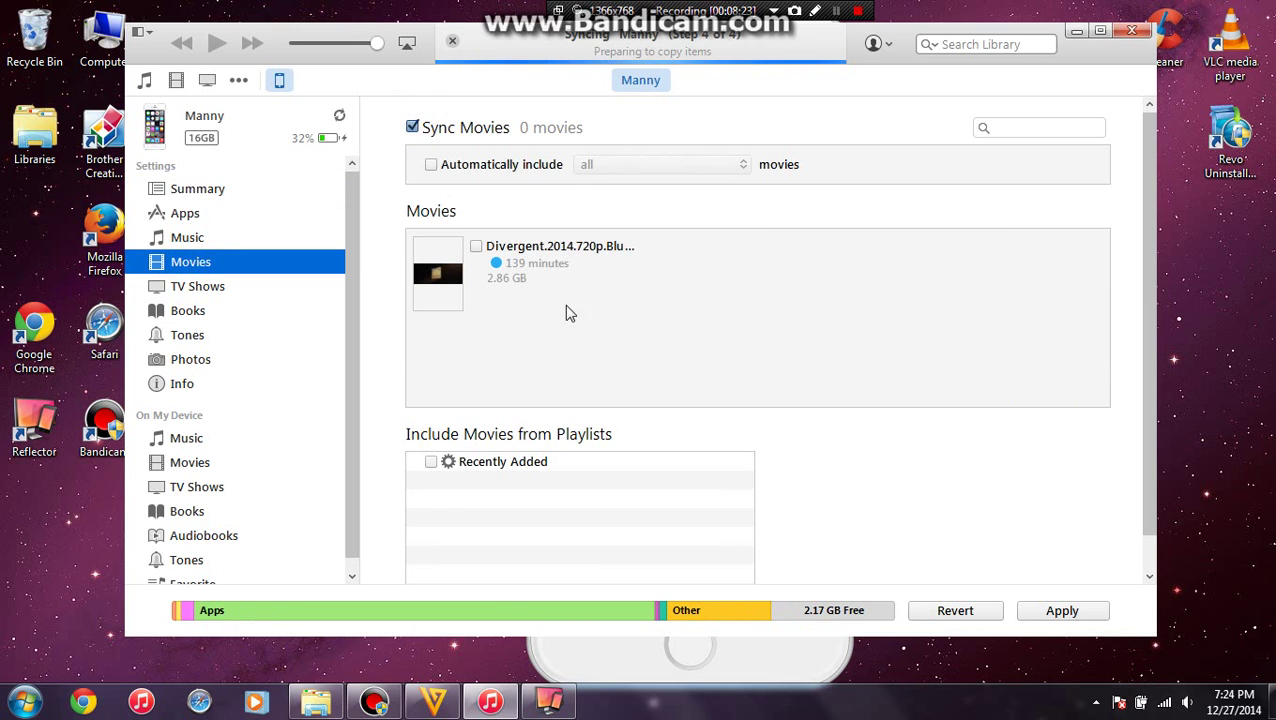
left_click(476, 246)
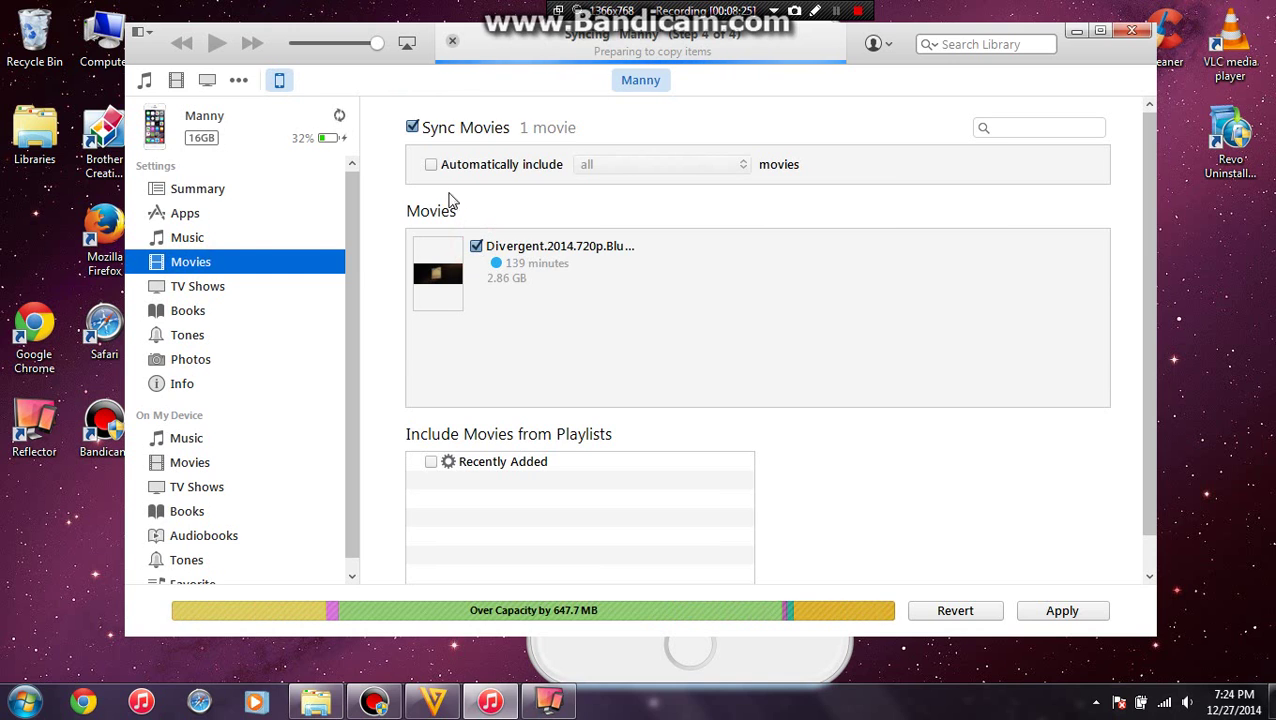
left_click(1063, 612)
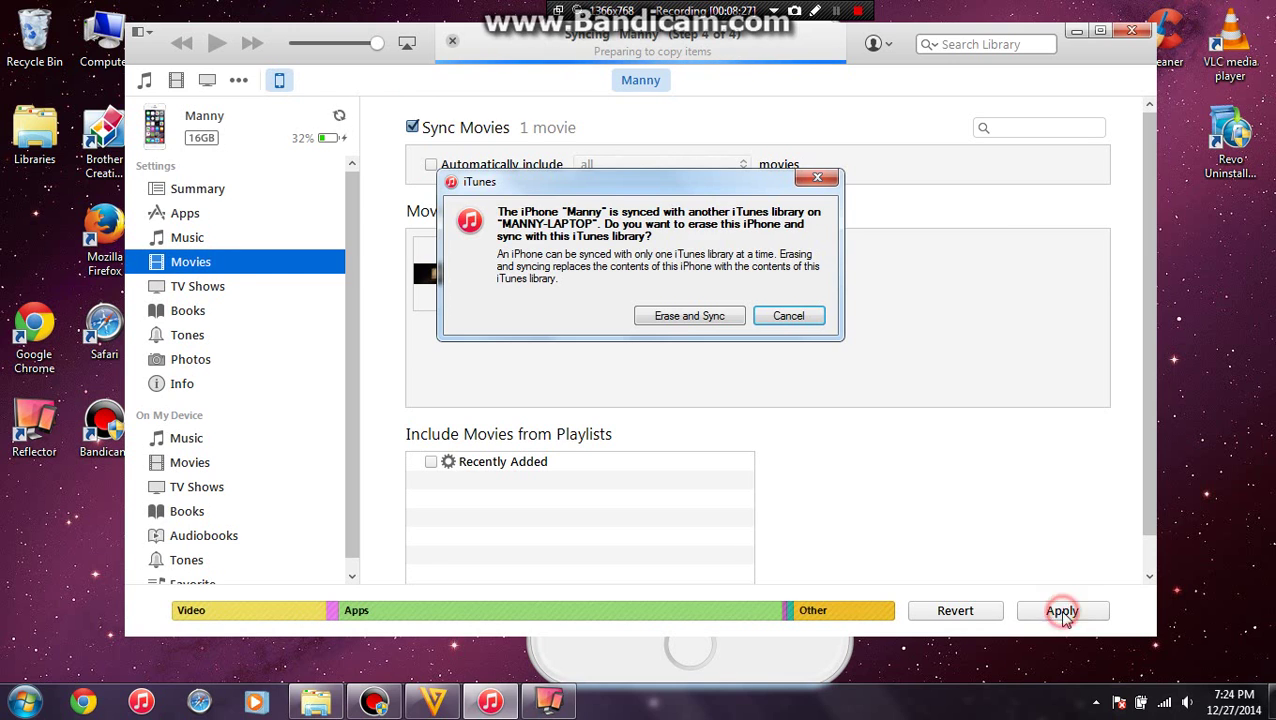
left_click(679, 318)
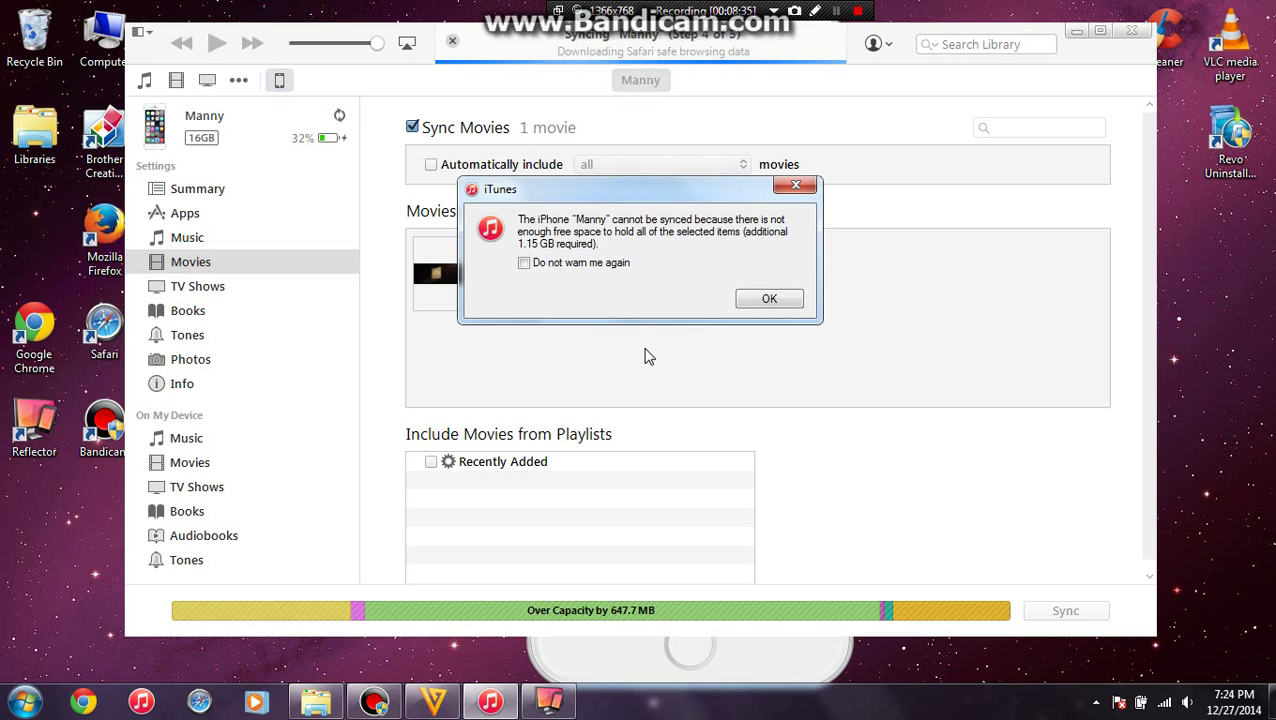
left_click(768, 300)
left_click(477, 247)
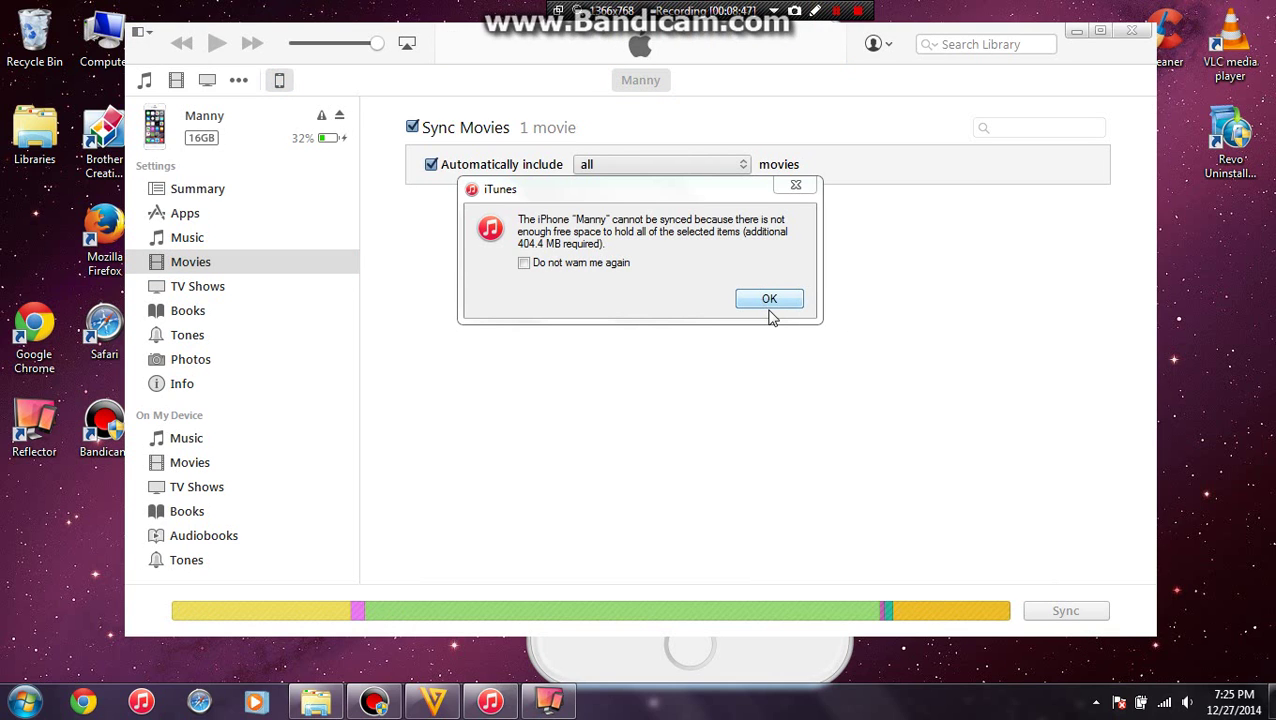
left_click(800, 187)
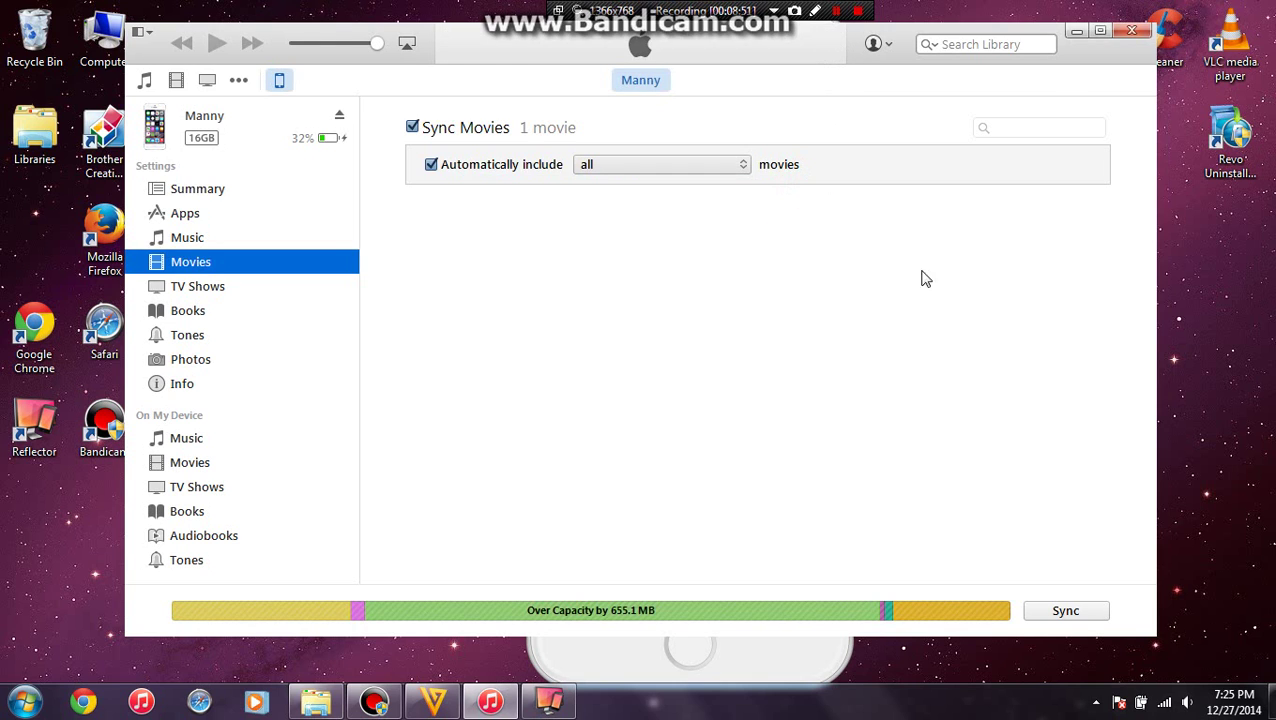
Toggle Sync Movies off and on again, then sync the iPhone to copy Divergent
left_click(838, 10)
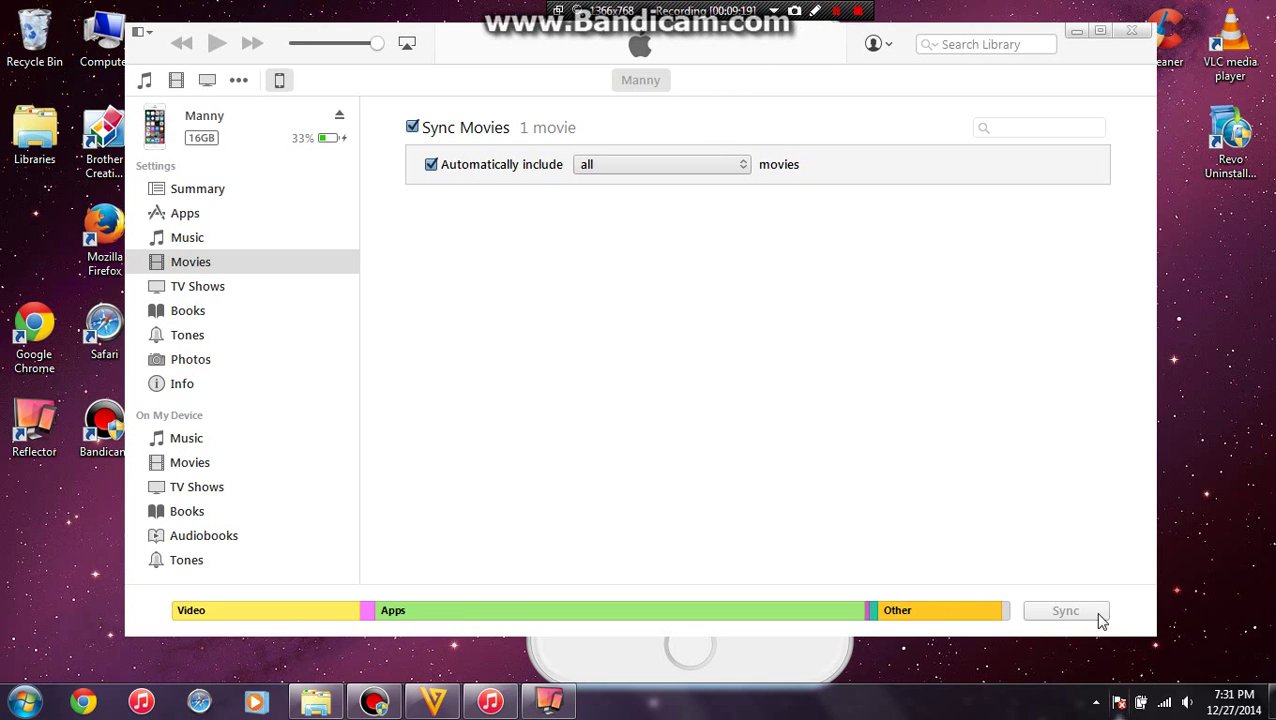
left_click(416, 130)
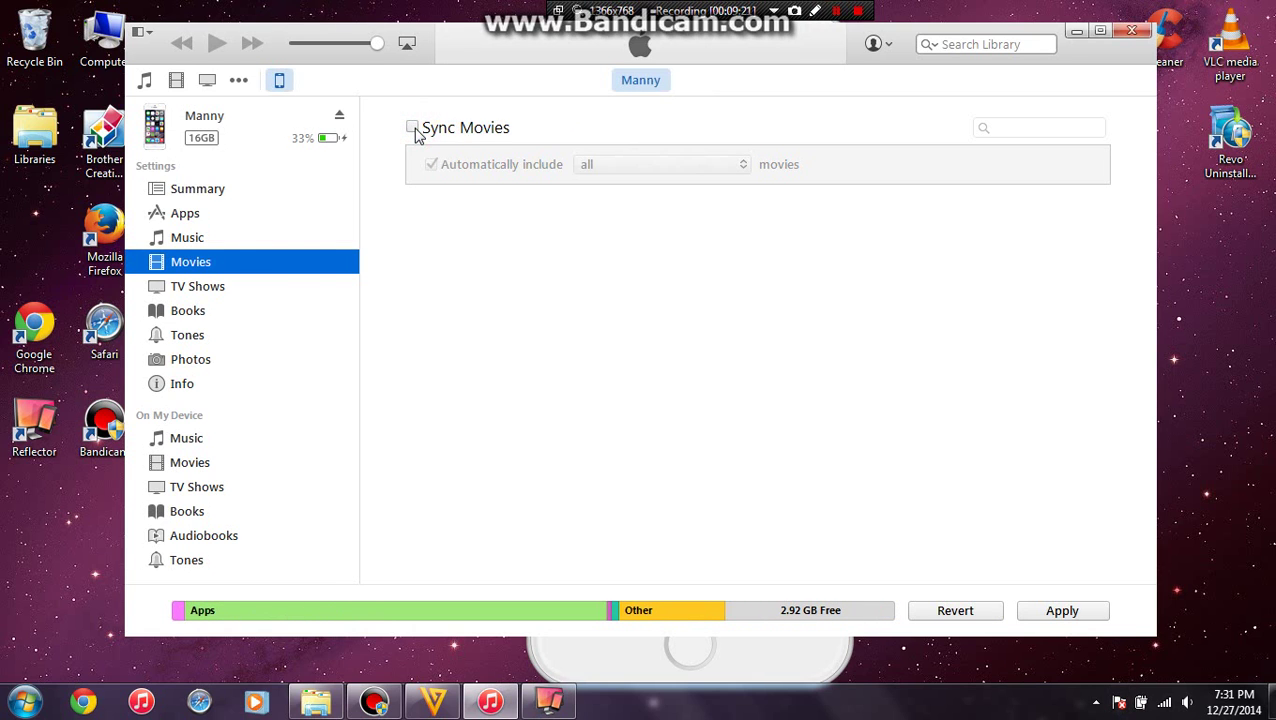
left_click(416, 130)
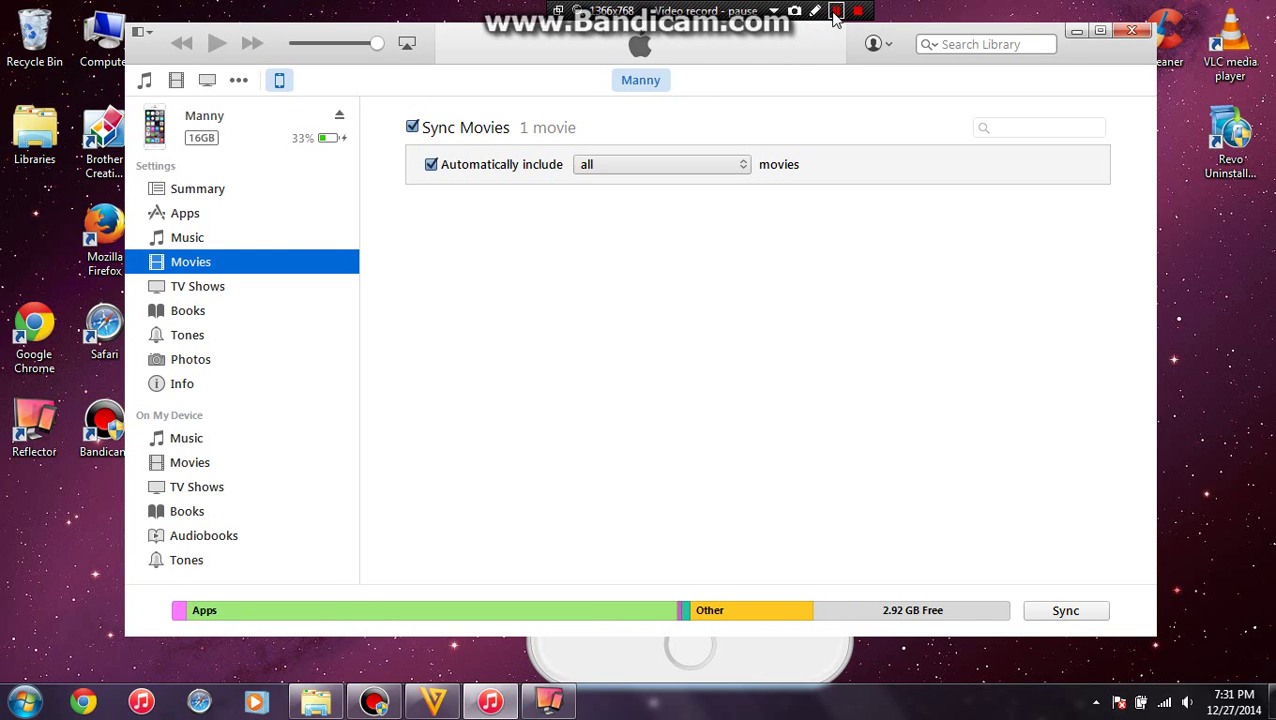
left_click(1070, 618)
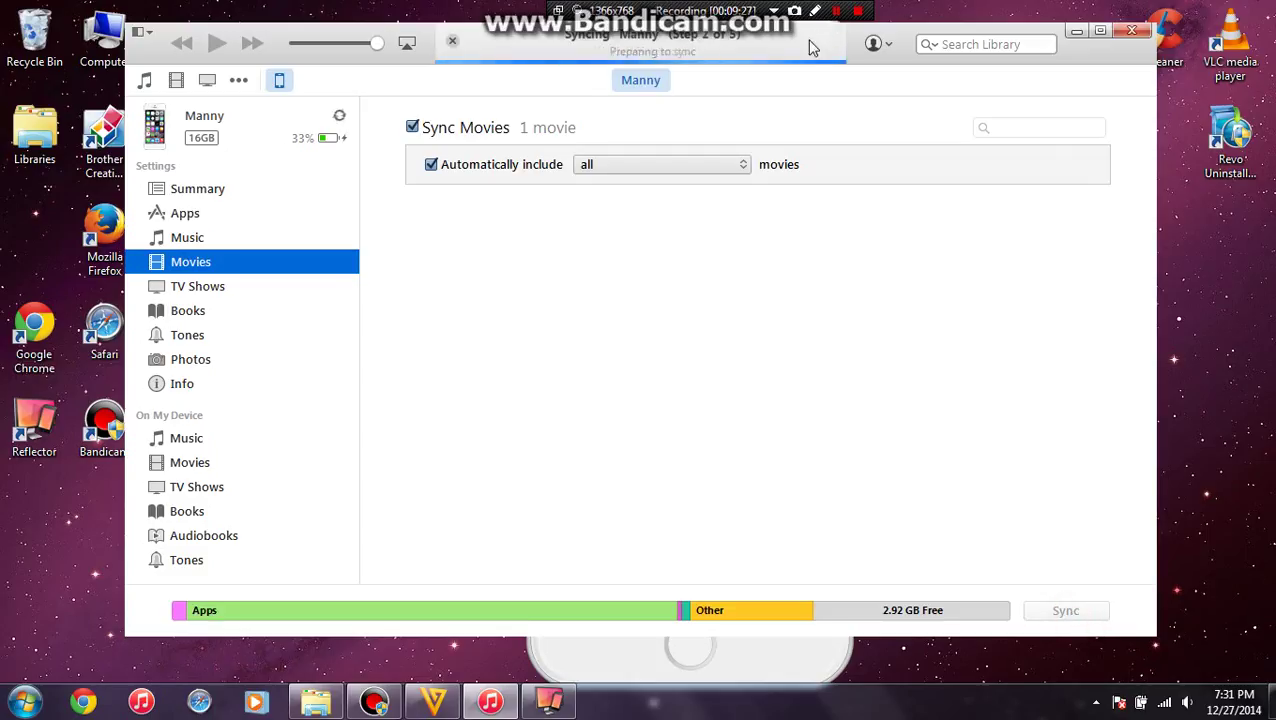
left_click(836, 12)
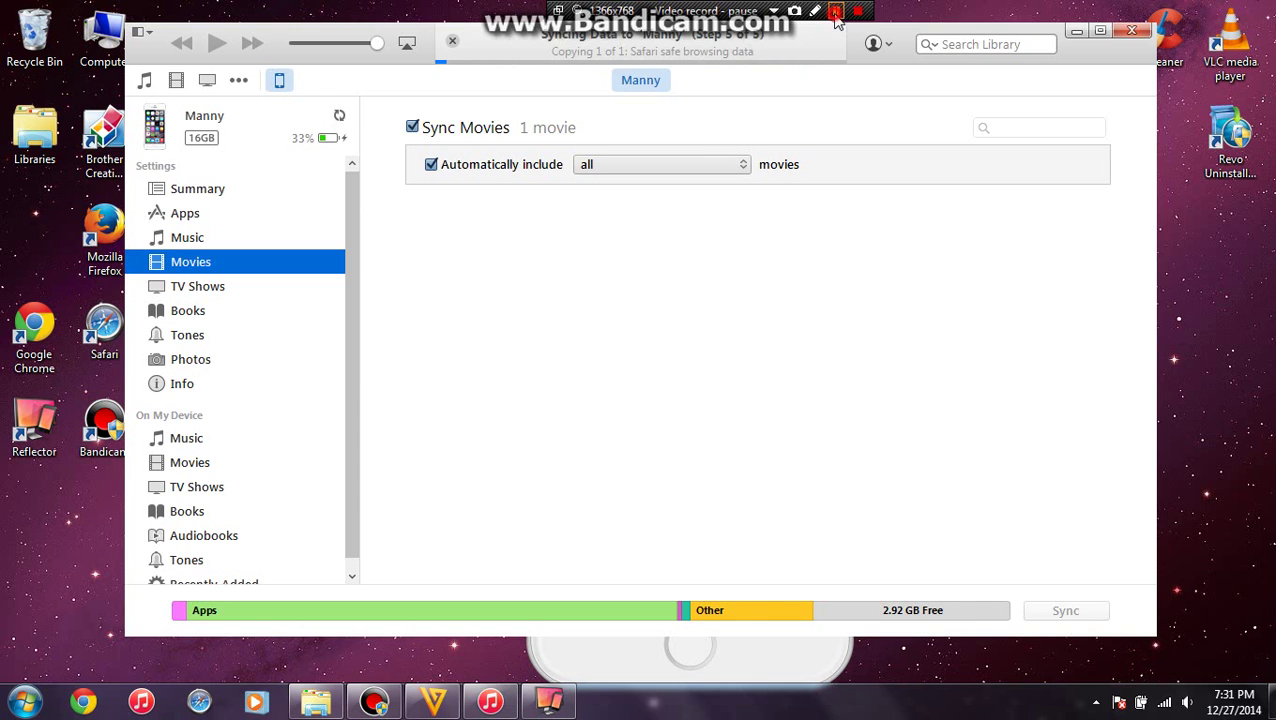
left_click(837, 12)
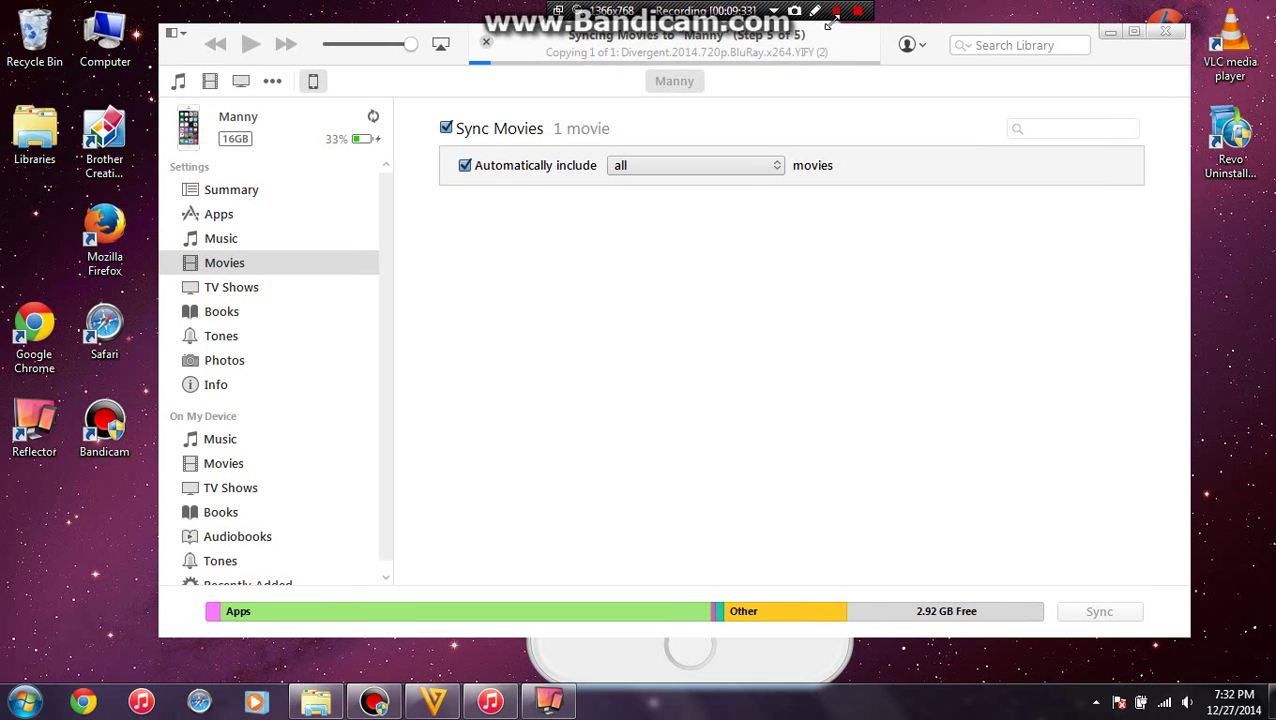
left_click(837, 11)
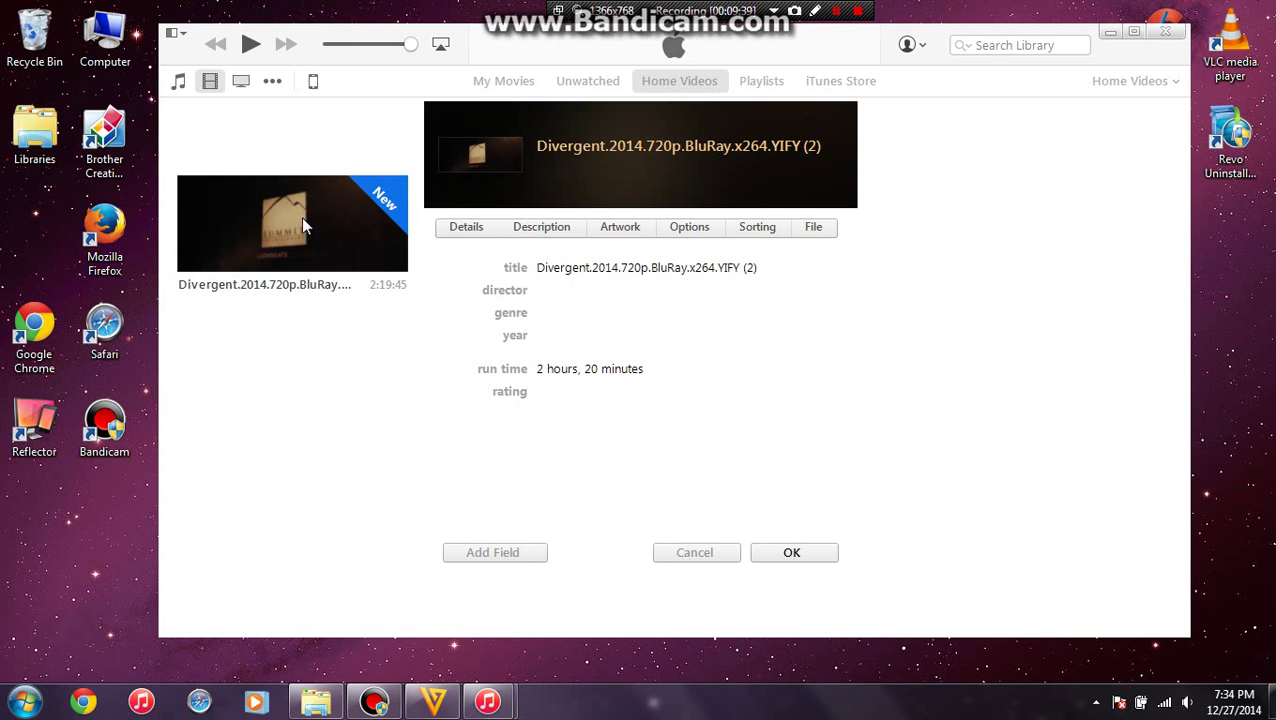
Close the video's details, then reopen Get Info for it to retitle it Divergent
left_click(342, 432)
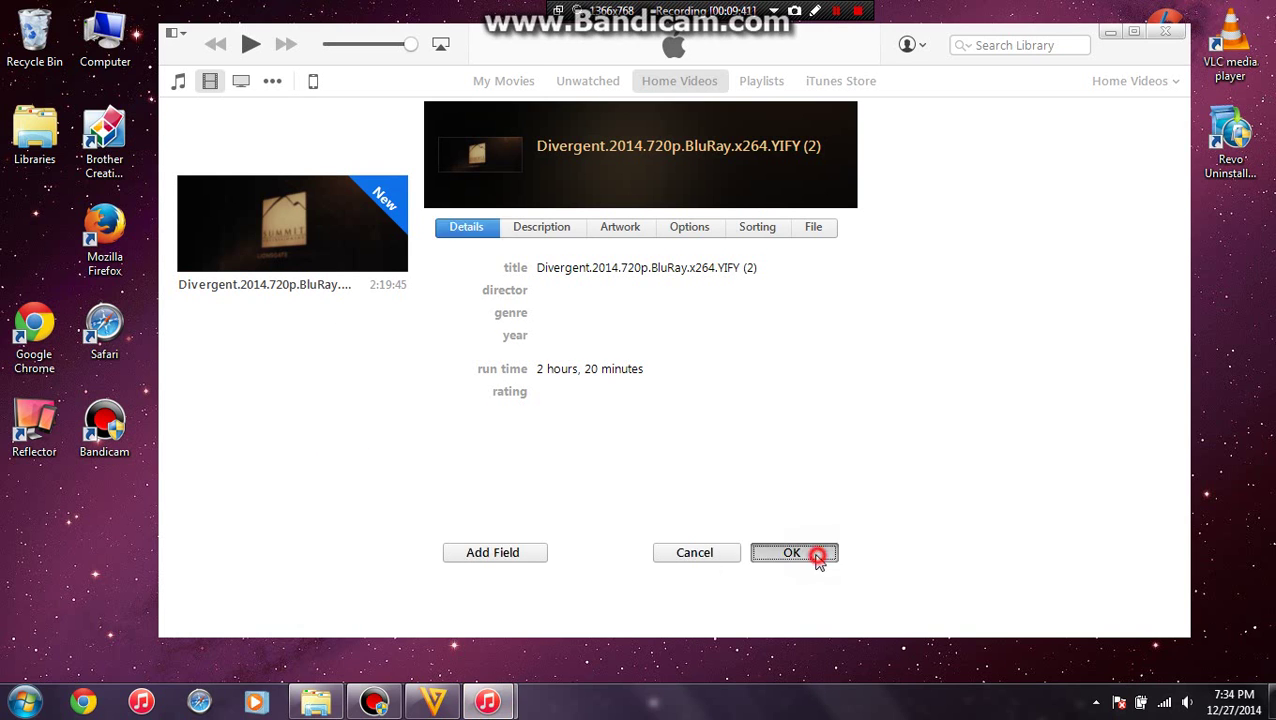
left_click(818, 552)
right_click(328, 223)
left_click(396, 290)
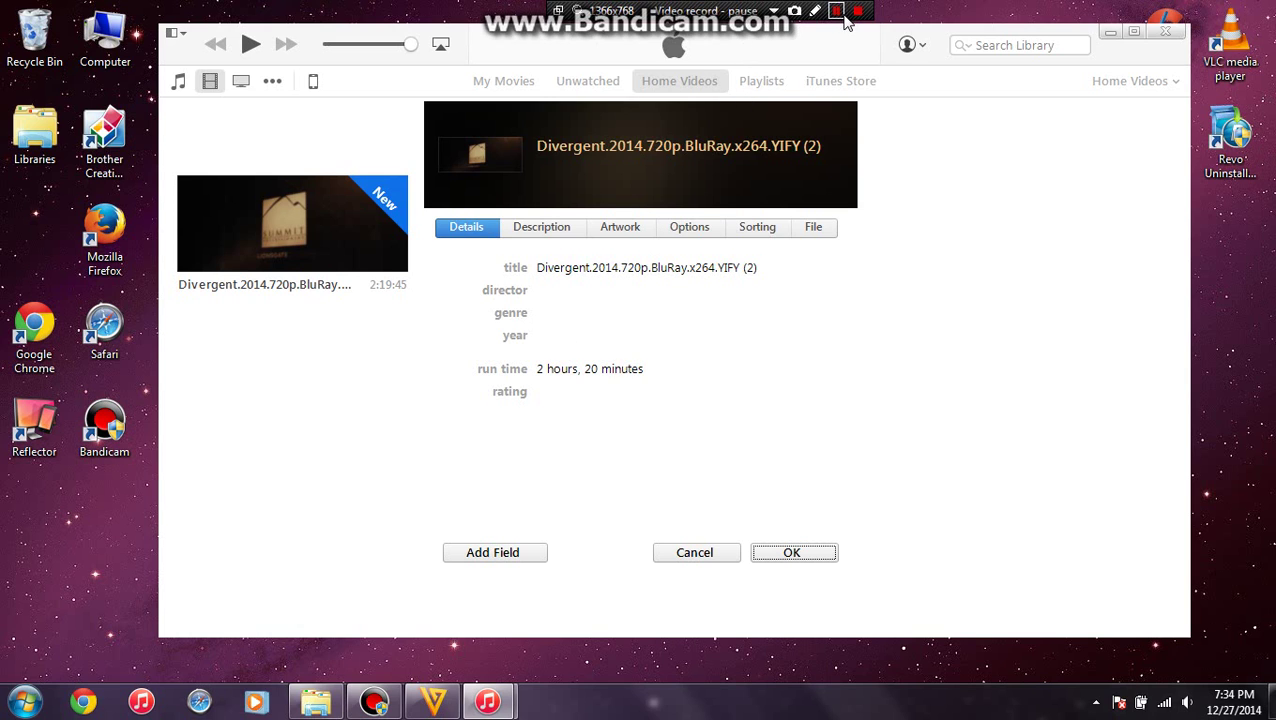
Check that Divergent appears in the mirrored iPhone's Home Videos list
left_click(836, 11)
left_click(836, 11)
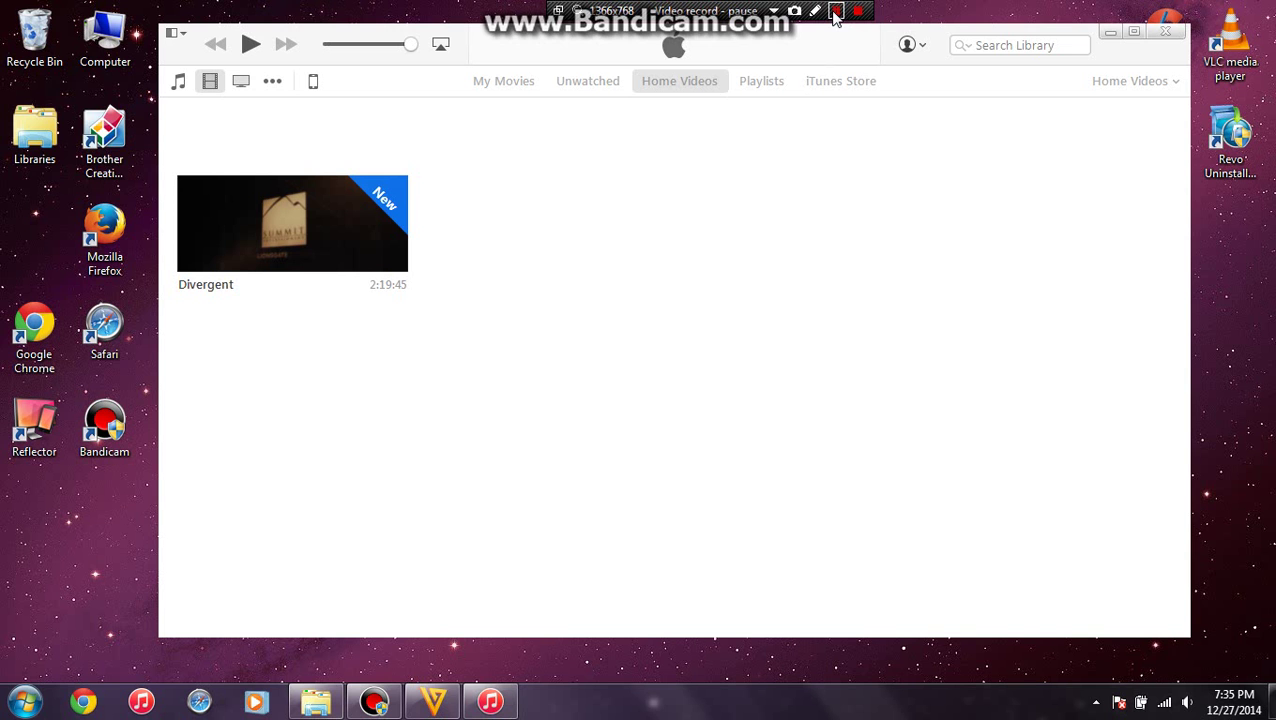
left_click(836, 11)
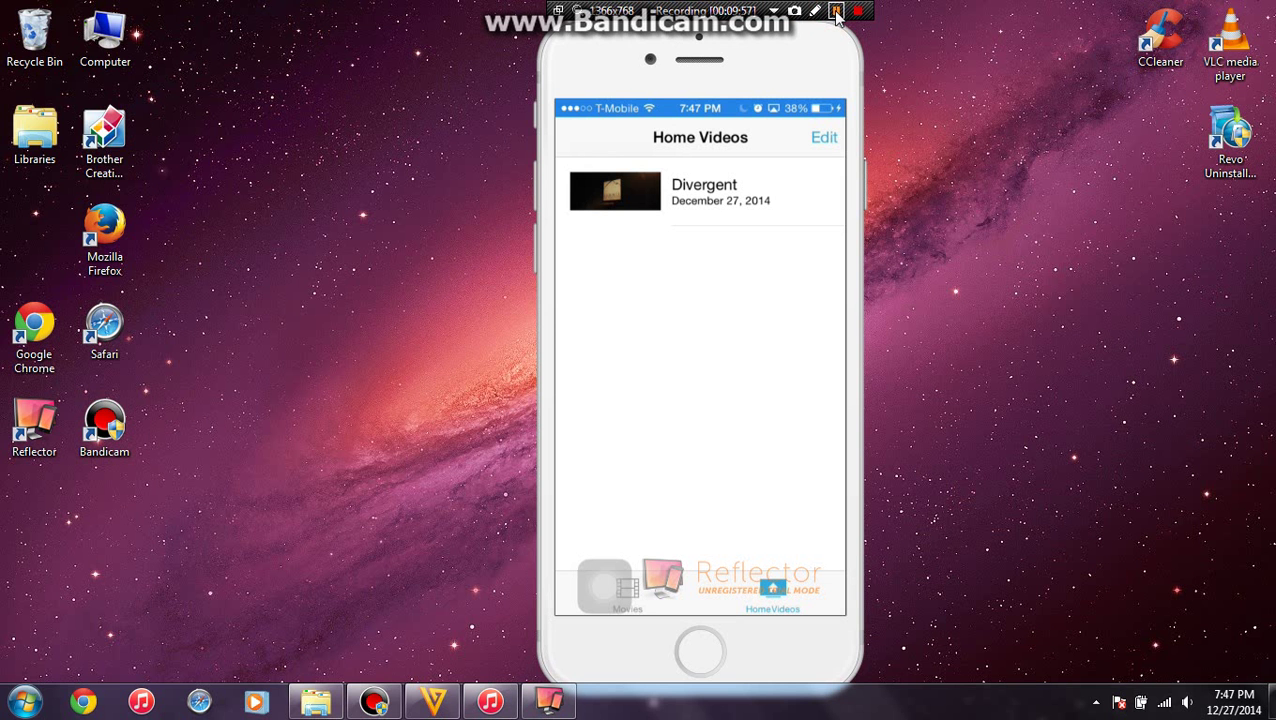